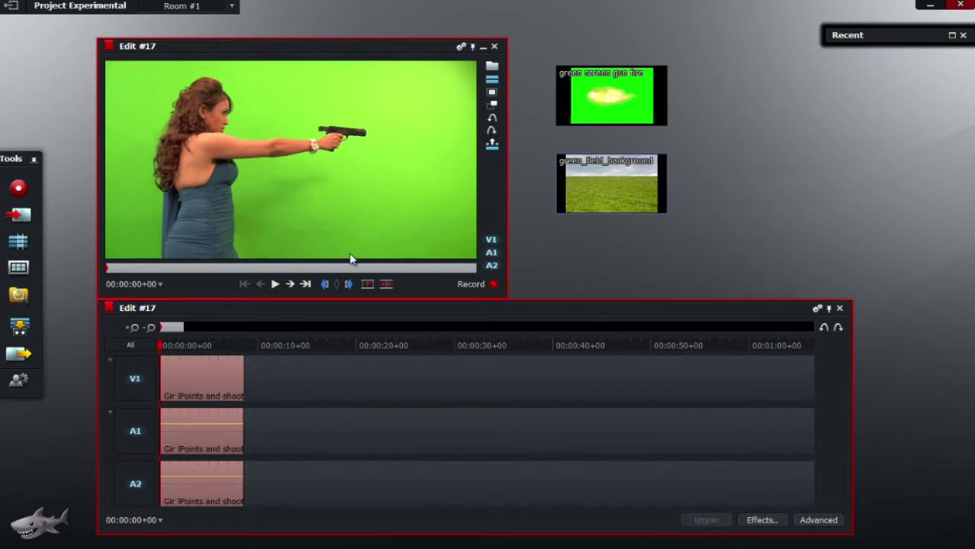
mouse_move(647, 93)
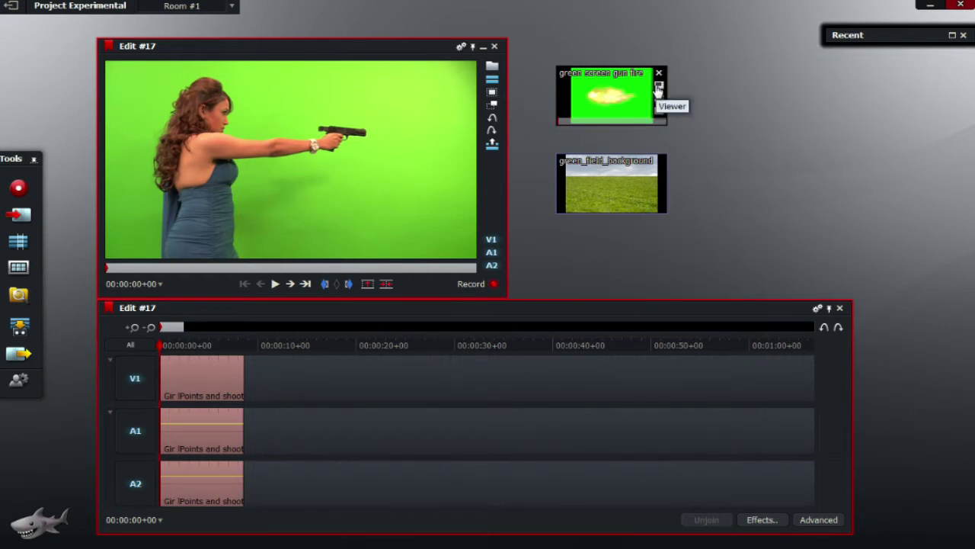
left_click(658, 85)
left_click(717, 314)
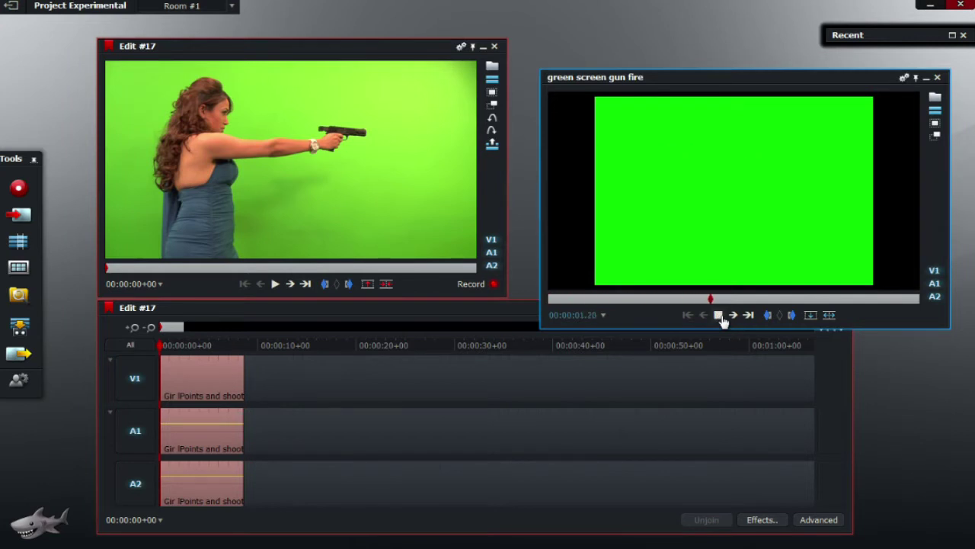
left_click(718, 315)
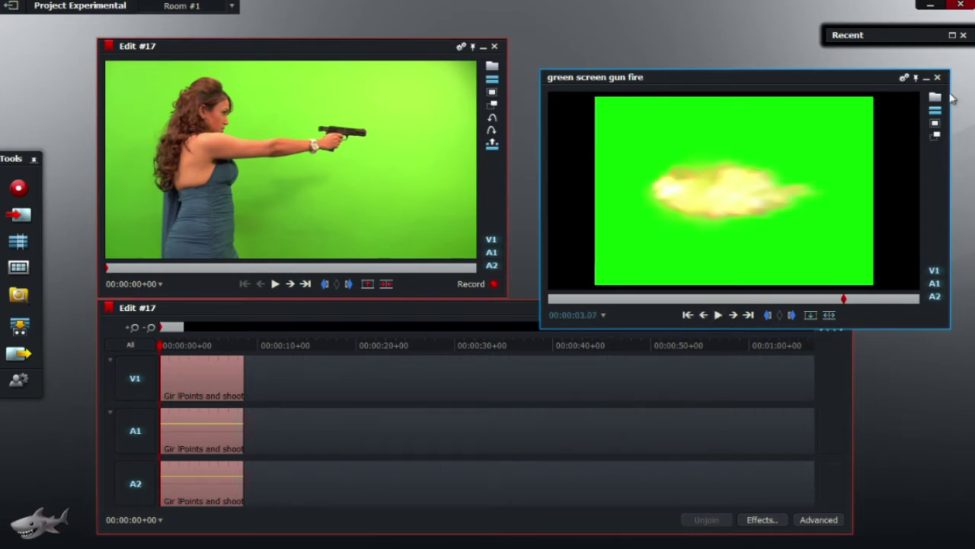
left_click(937, 79)
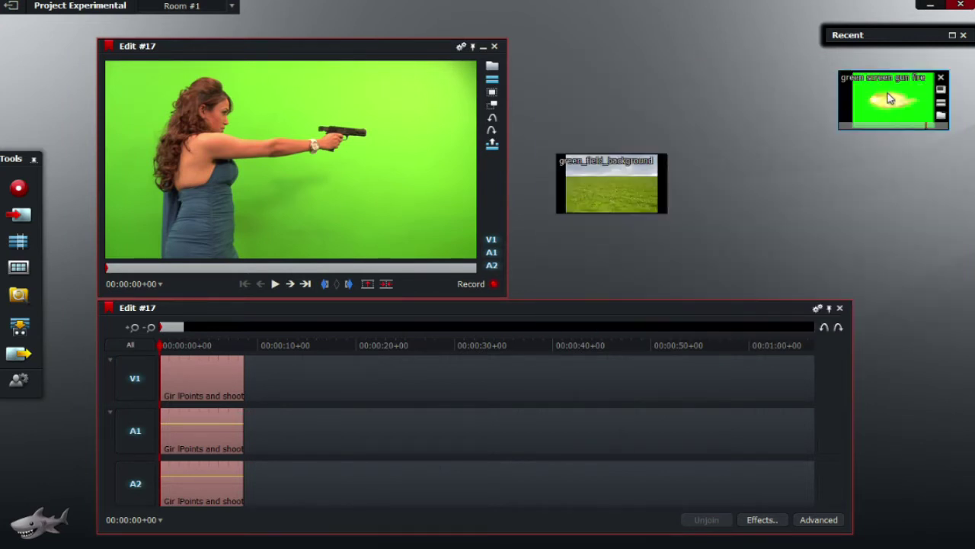
left_click(658, 175)
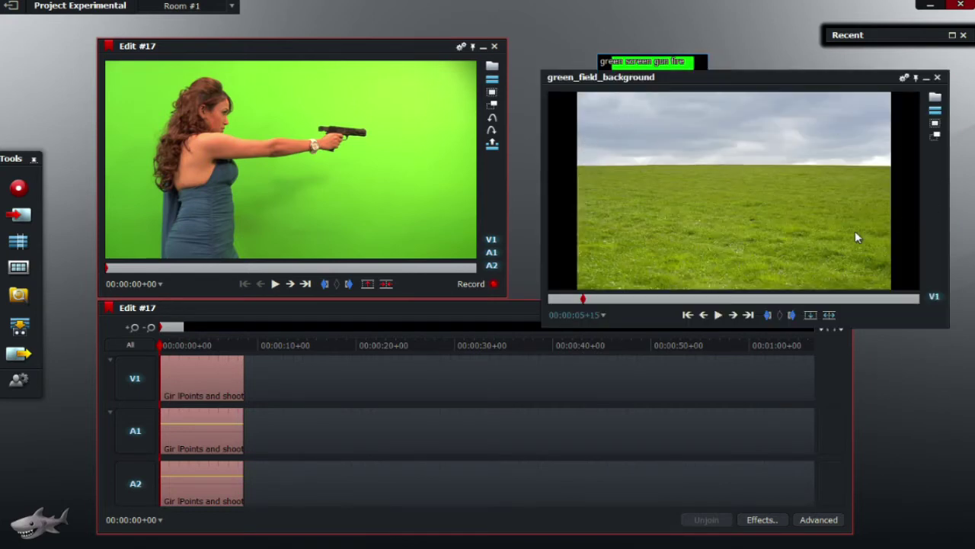
left_click(928, 79)
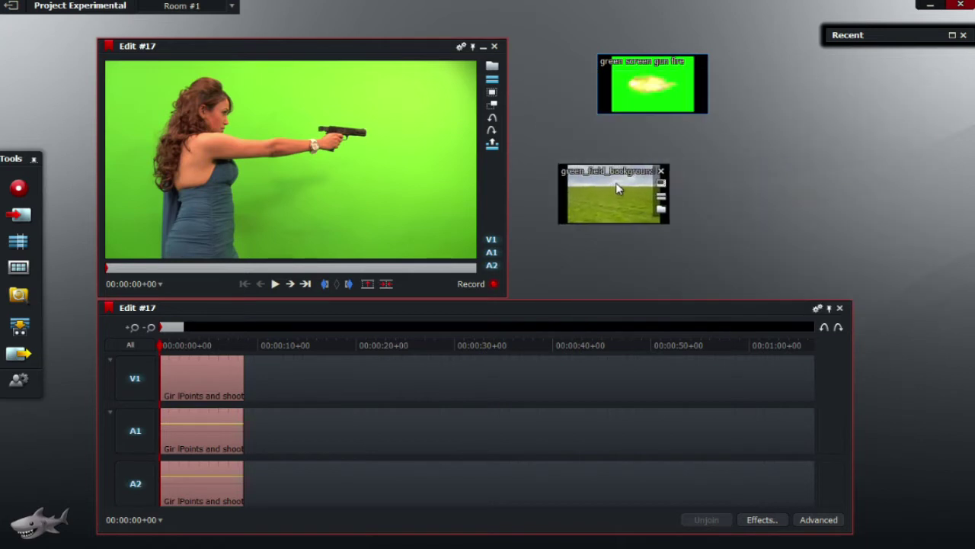
left_click(134, 329)
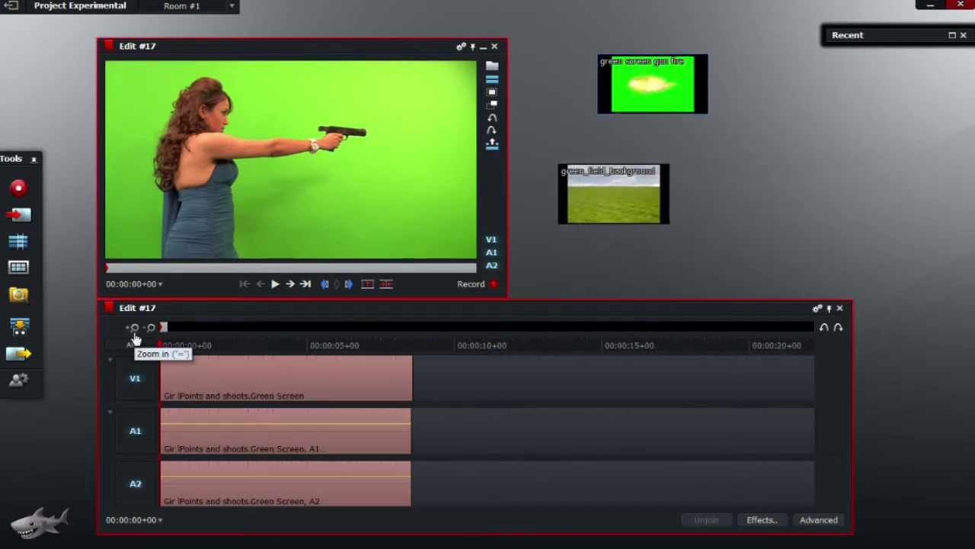
left_click(134, 329)
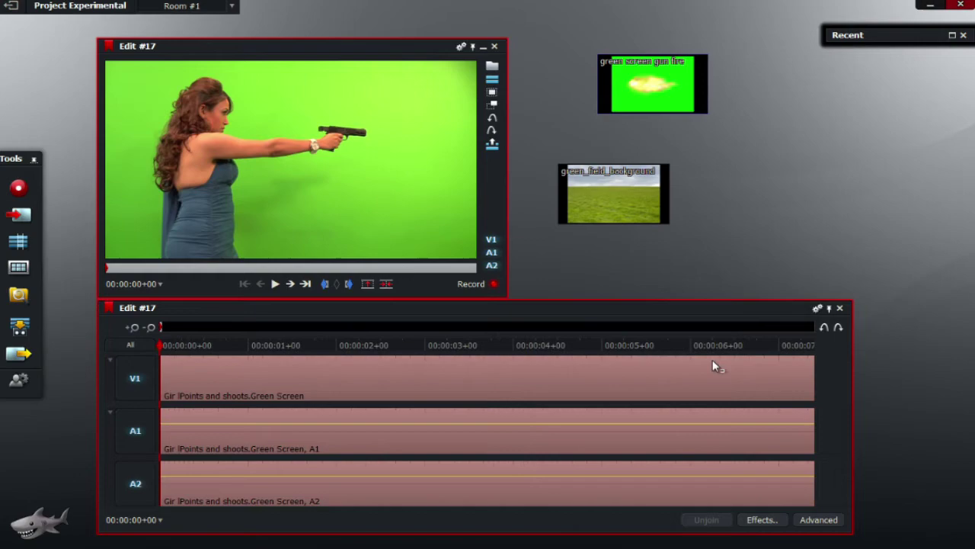
left_click(150, 327)
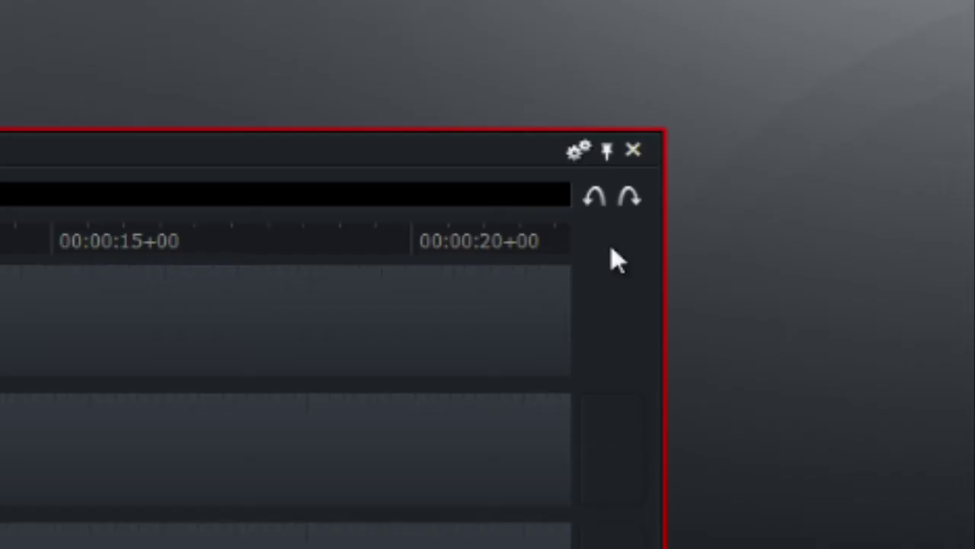
- Add one new video track, V2, located after V1 in Edit #17
left_click(578, 151)
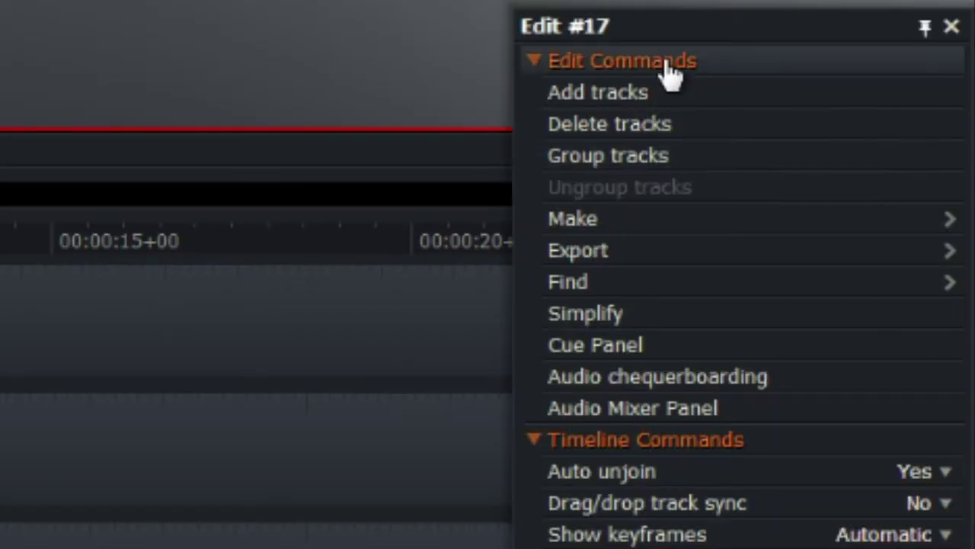
left_click(651, 100)
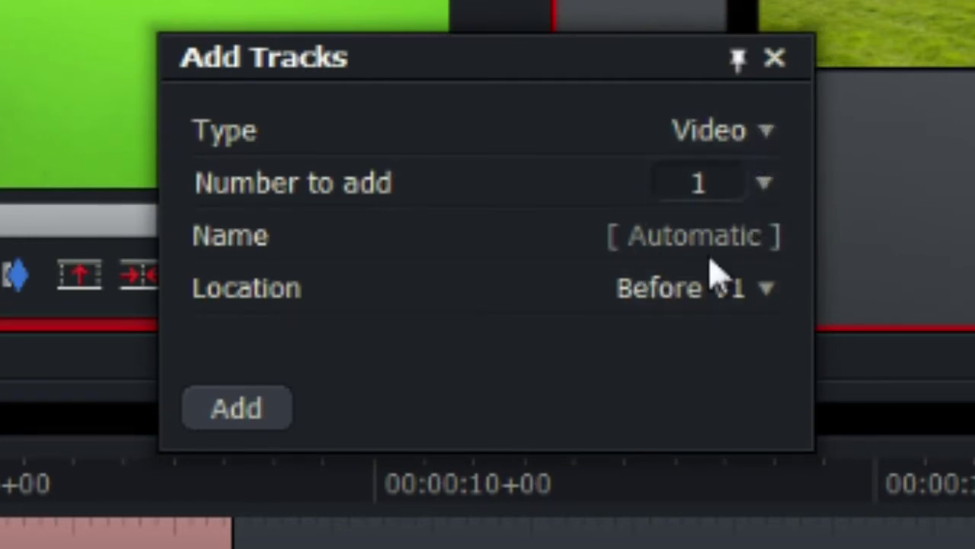
left_click(760, 313)
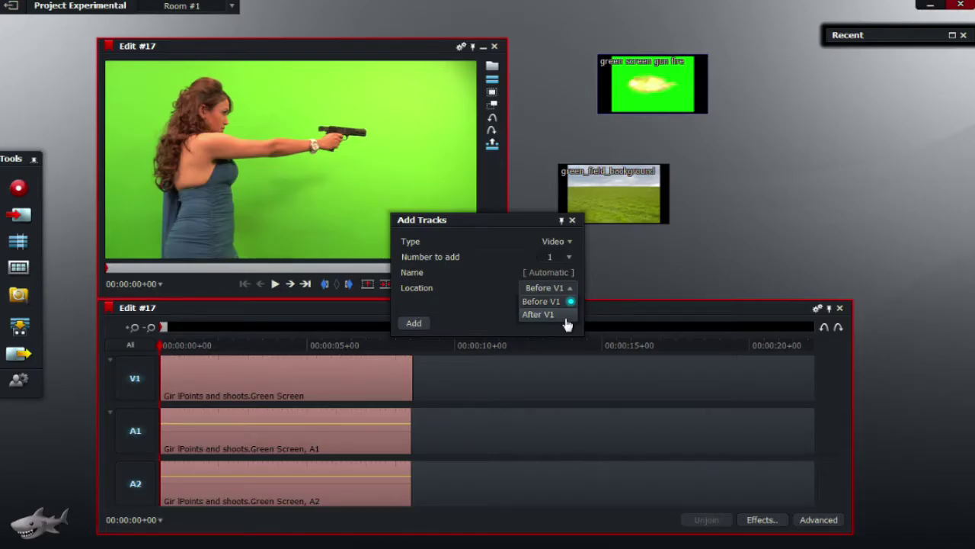
left_click(568, 313)
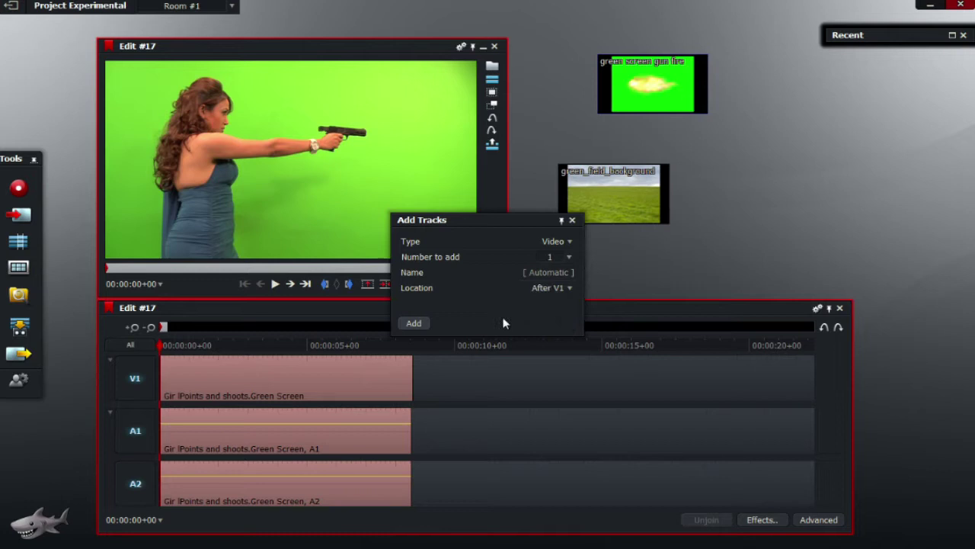
left_click(413, 324)
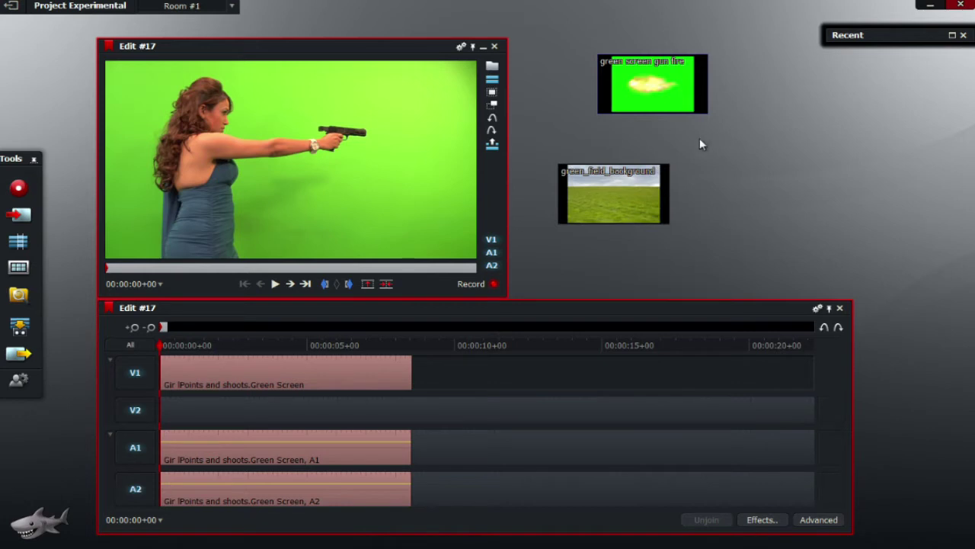
- Drop green_field_background onto V2 and zoom in on the shooting clip's end
left_click_drag(638, 183, 163, 408)
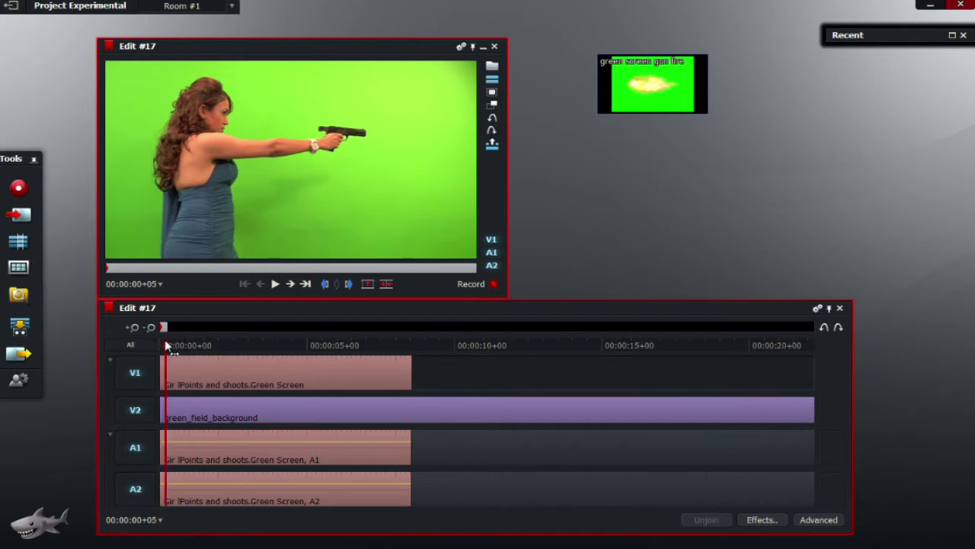
left_click_drag(165, 347, 414, 343)
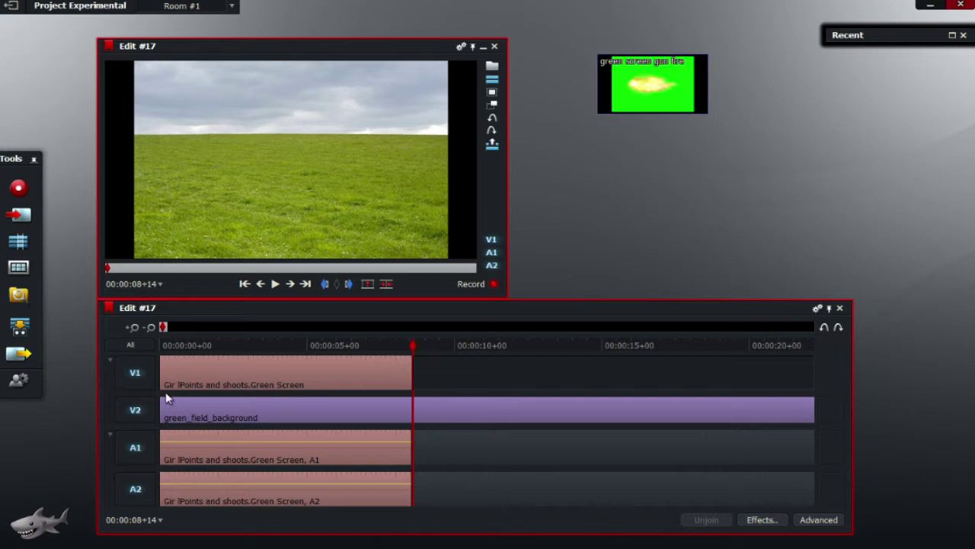
left_click(130, 329)
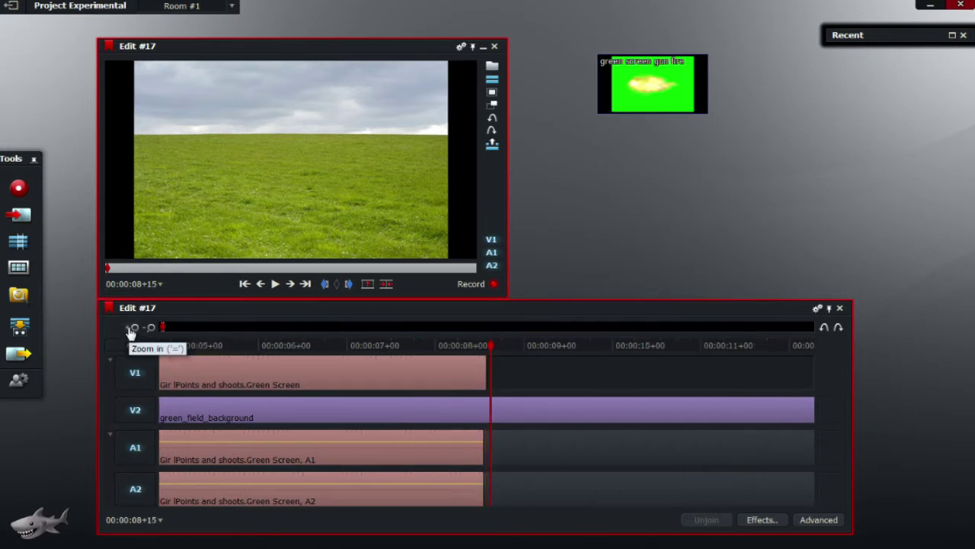
left_click(130, 329)
left_click(131, 328)
left_click(130, 328)
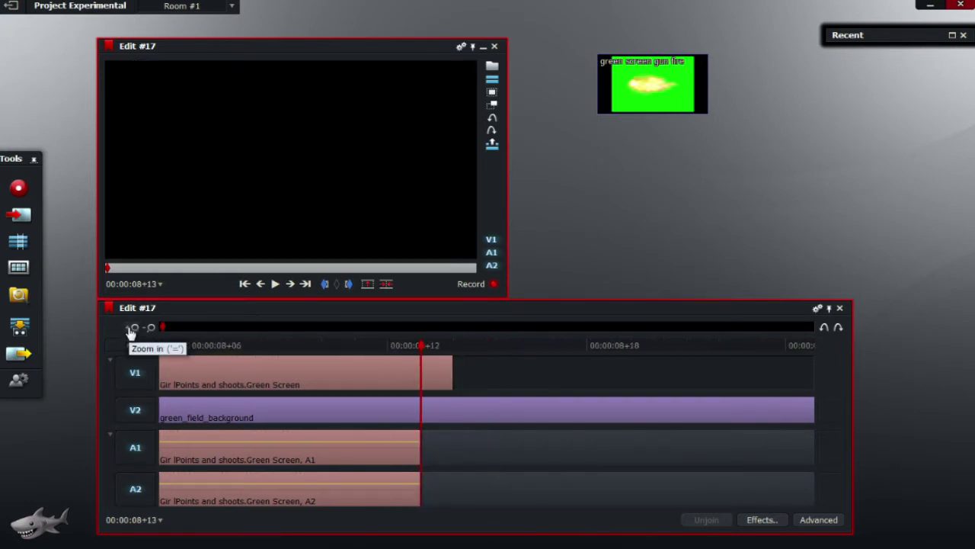
- Split V1 and V2 at the shooting clip's end and delete both later segments
key("c")
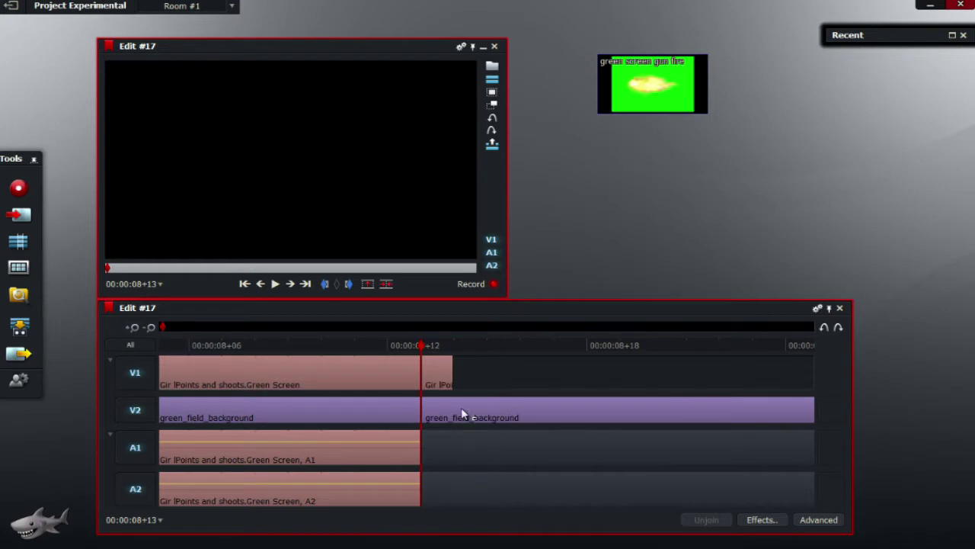
right_click(461, 407)
left_click(479, 504)
right_click(430, 379)
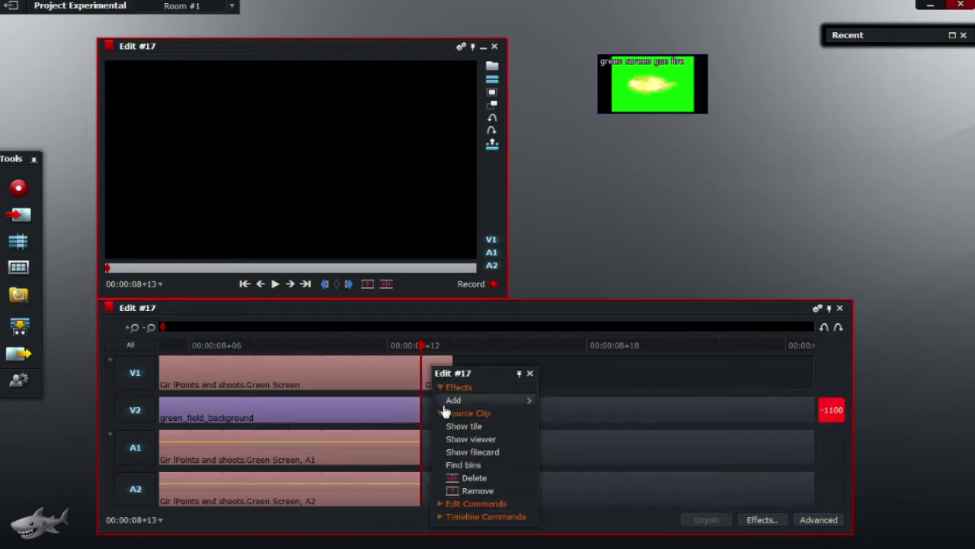
left_click(480, 489)
- Zoom back out and briefly hide V1 to check the background
left_click_drag(457, 346, 222, 348)
left_click(150, 327)
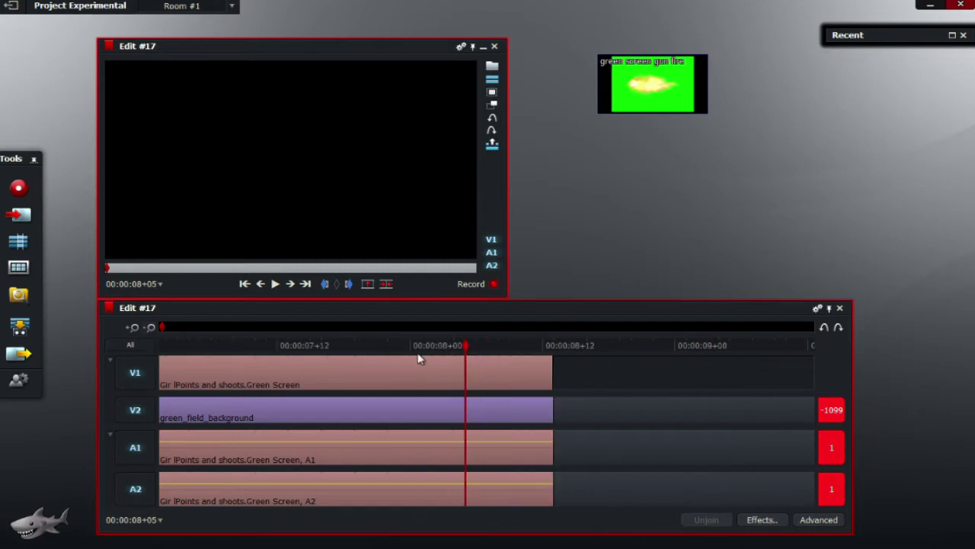
key("Left")
key("Left")
key("Left")
key("Left")
left_click(135, 373)
left_click(135, 372)
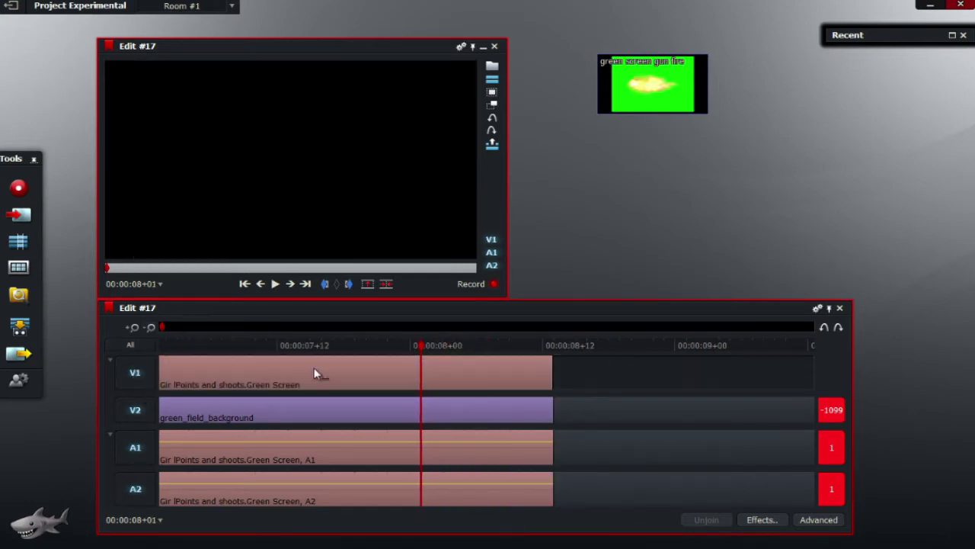
- Cut all four tracks at the first black frame near 00:00:06+20 and remove the later segments
left_click_drag(421, 346, 367, 360)
key("Right")
key("Right")
key("Right")
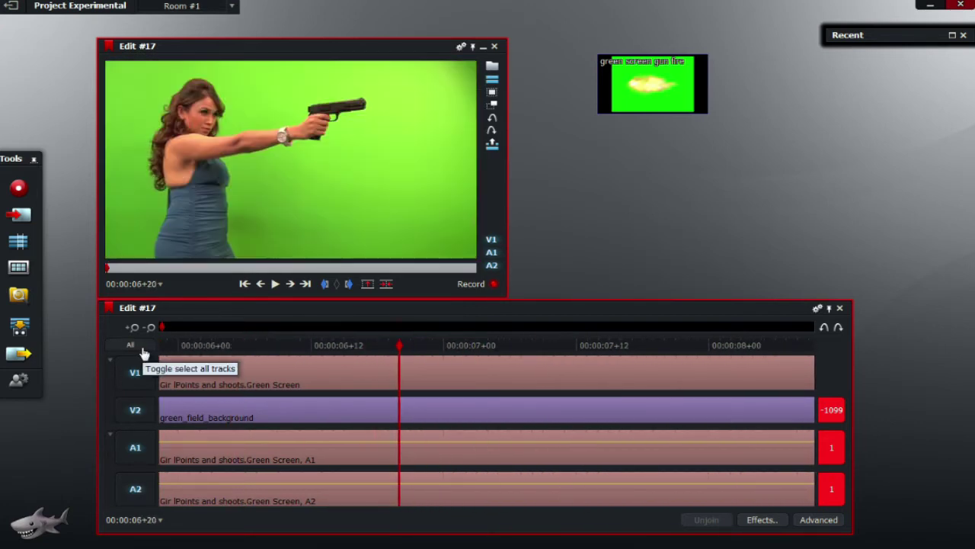
key("Right")
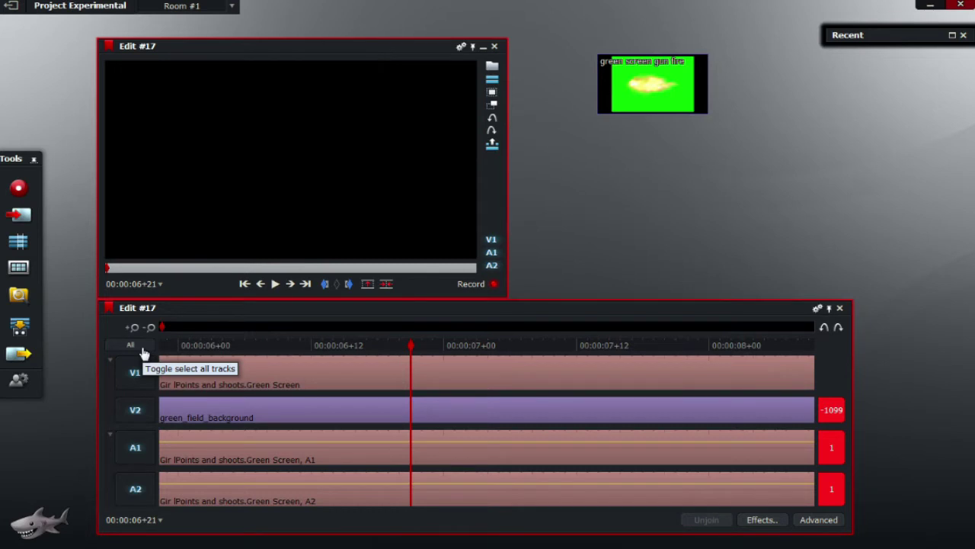
key("Left")
key("Right")
key("c")
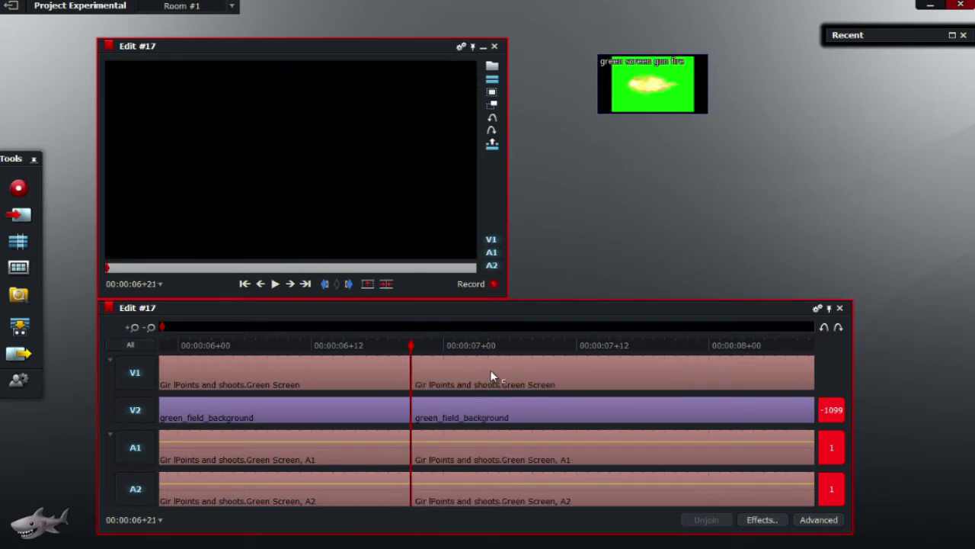
right_click(490, 373)
left_click(538, 491)
right_click(449, 412)
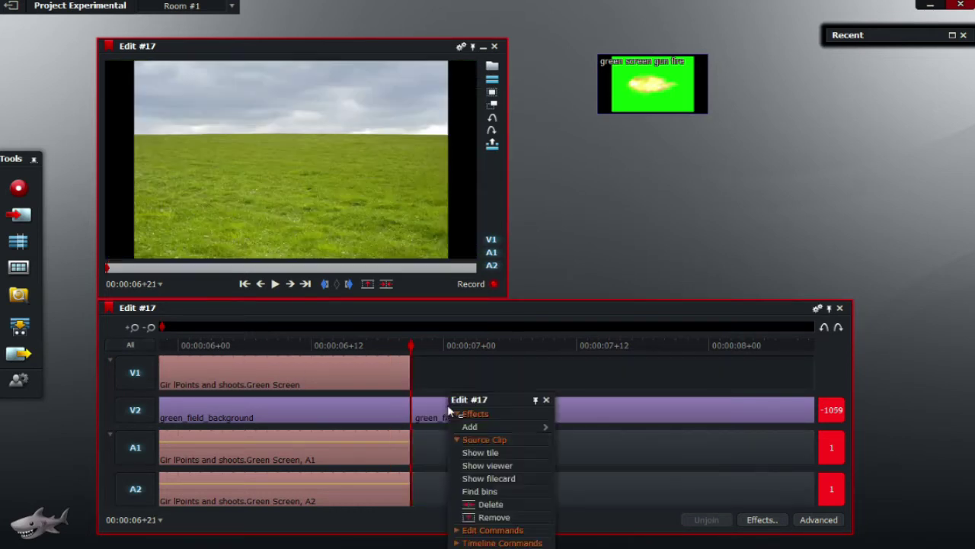
left_click(494, 517)
- Zoom out to show 0–20 s and return the playhead to the start
left_click_drag(444, 374, 159, 328)
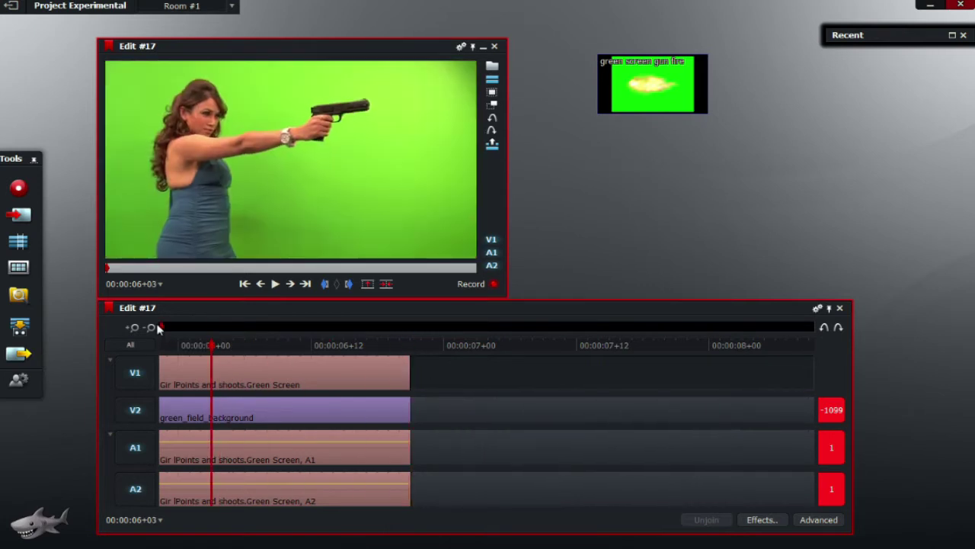
left_click(151, 328)
key("Home")
left_click(151, 327)
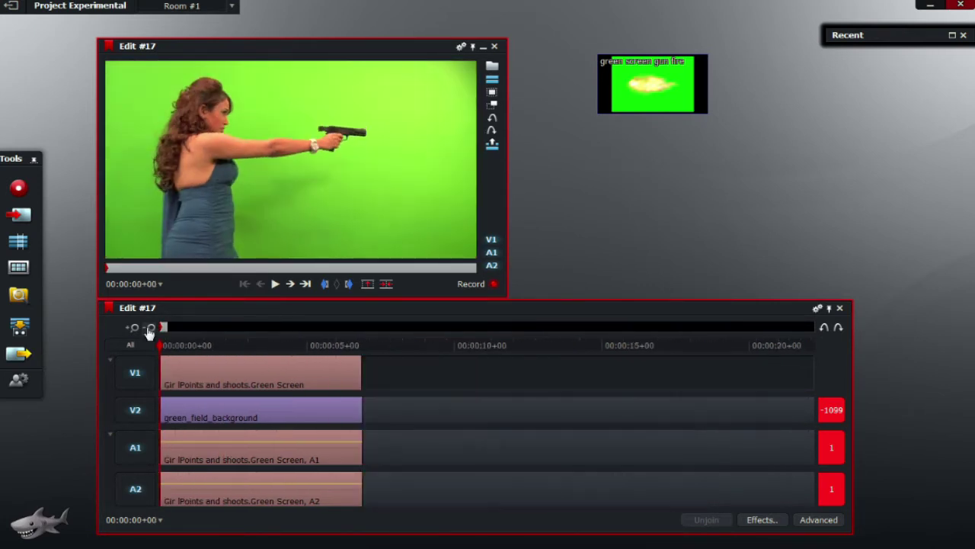
left_click(151, 328)
- Scrub to about 00:00:01+17 and disable V1 to view the field
left_click(134, 328)
mouse_move(163, 351)
left_mouse_down()
mouse_move(213, 349)
mouse_move(149, 340)
left_mouse_up()
left_click(135, 374)
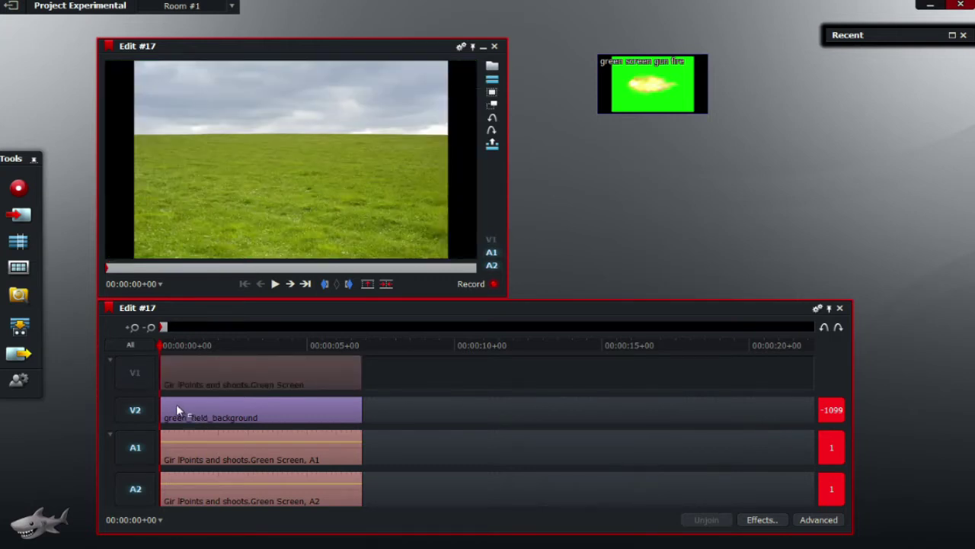
- Add a DVE to green_field_background and raise Scale X to 1.18
right_click(176, 409)
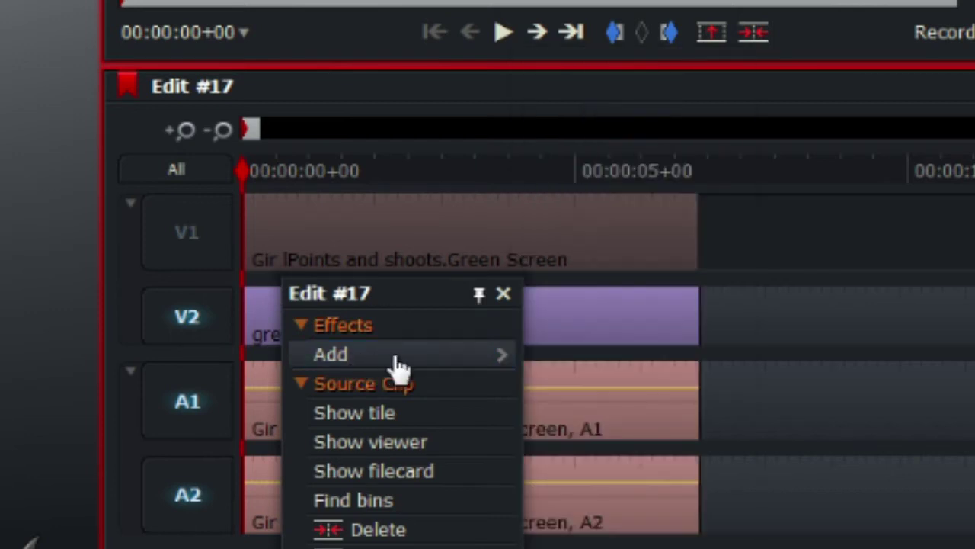
left_click(398, 365)
left_click(610, 236)
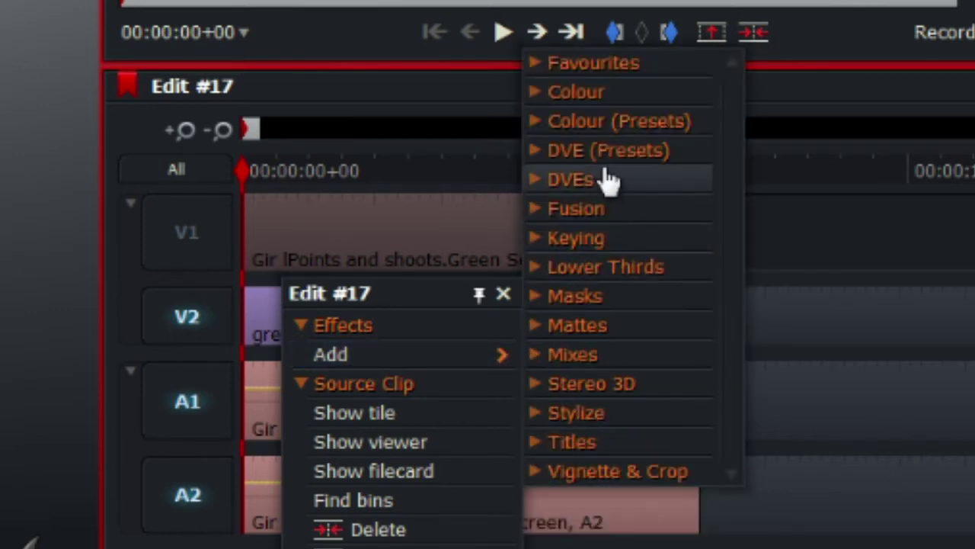
left_click(610, 180)
left_click(609, 243)
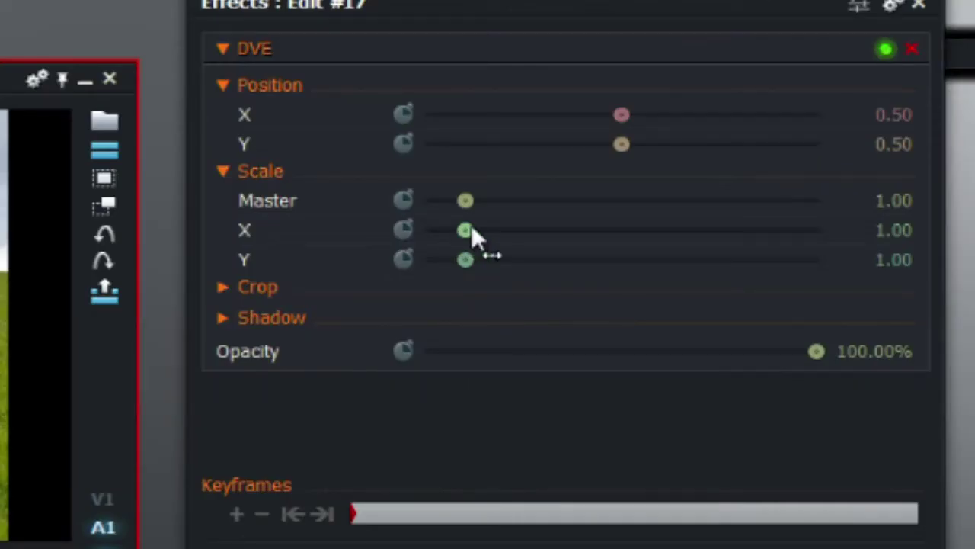
scroll(471, 230, "up", 8)
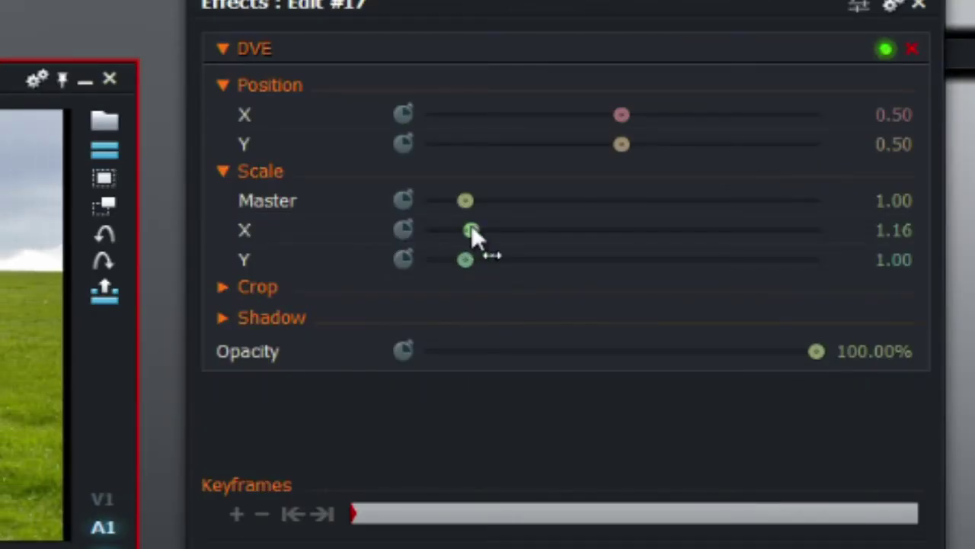
scroll(471, 230, "up", 1)
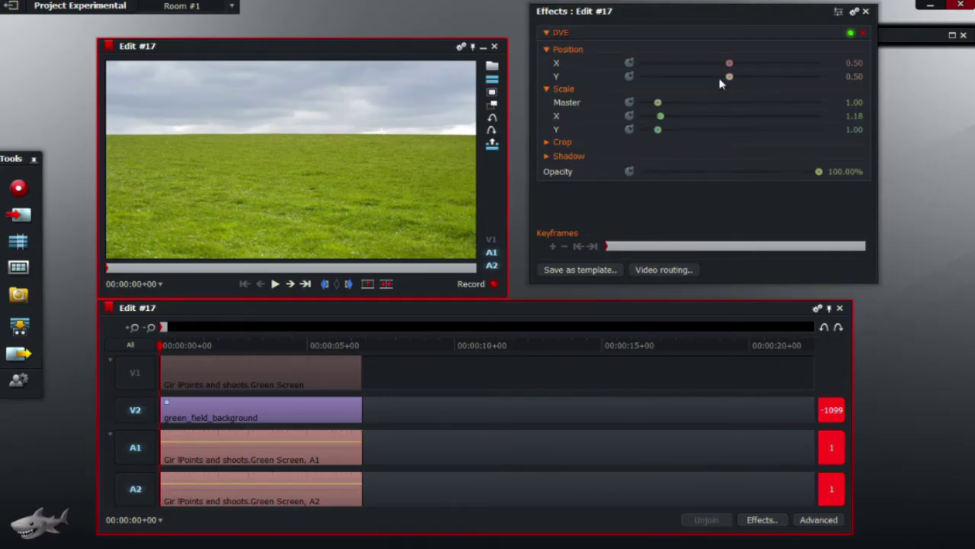
- Collapse the DVE settings, re-enable V1 and return to the edit's start
left_click(546, 33)
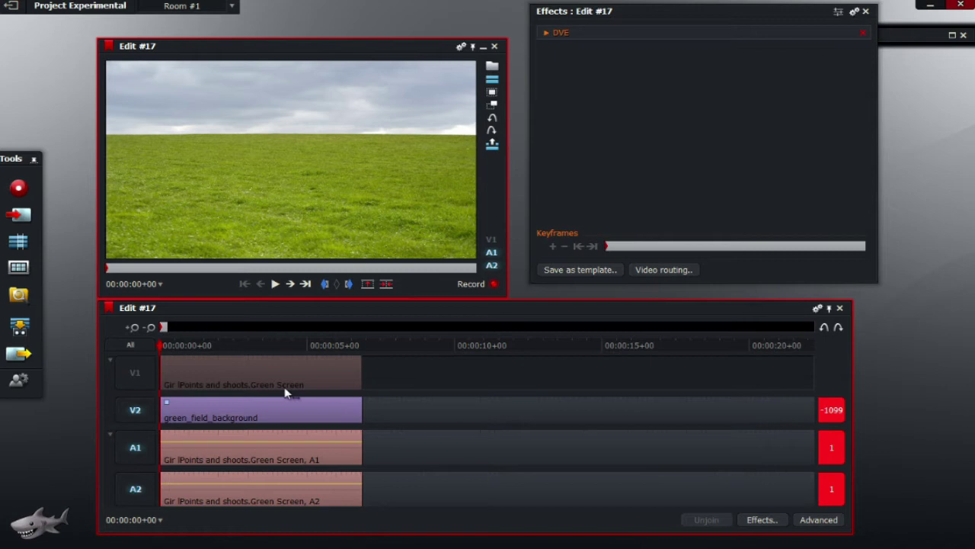
left_click(145, 373)
left_click(202, 348)
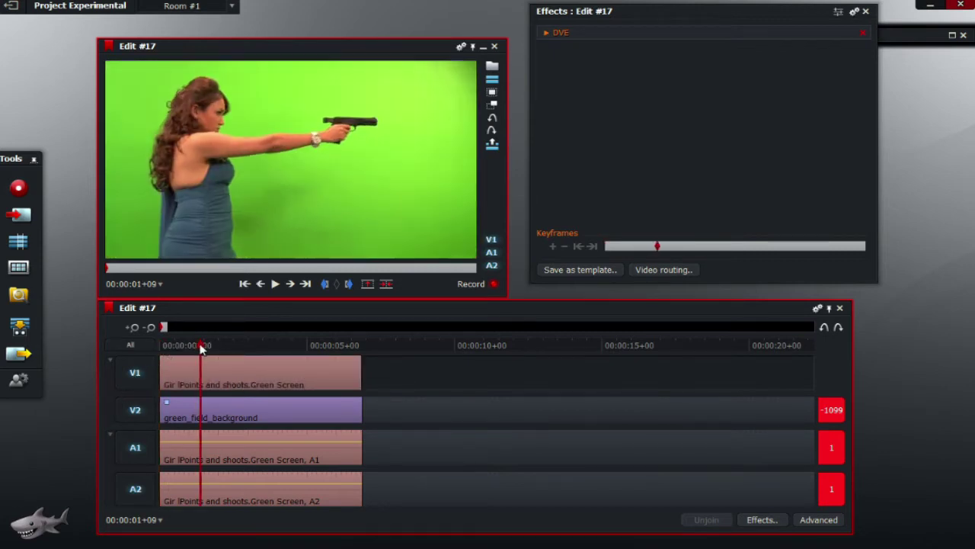
left_click_drag(201, 349, 148, 349)
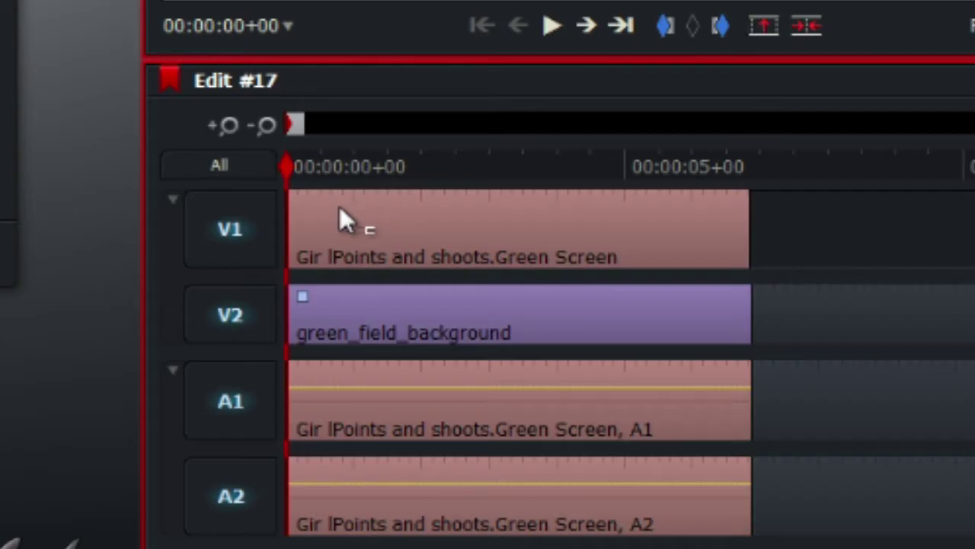
- Apply the Keying > Greenscreen effect to the V1 shooting clip
right_click(182, 362)
mouse_move(227, 400)
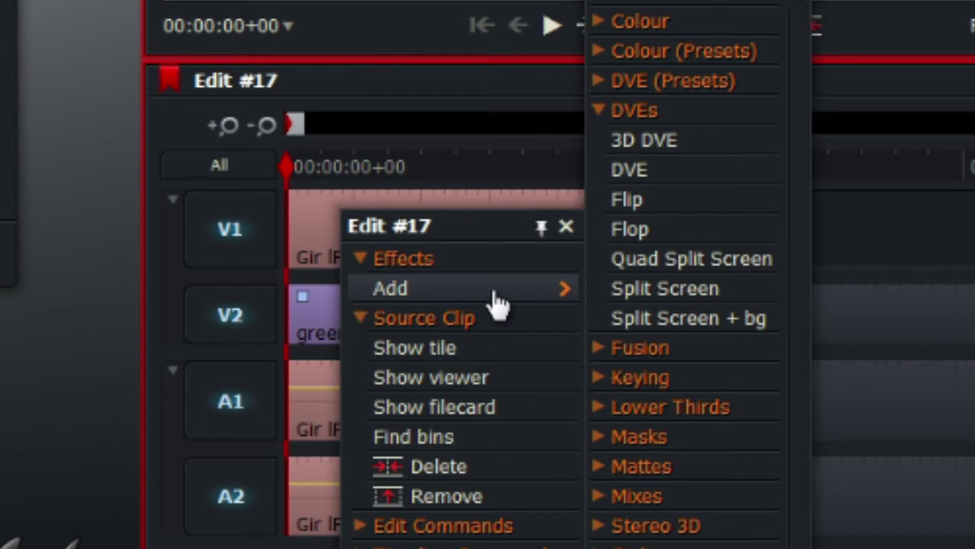
left_click(671, 113)
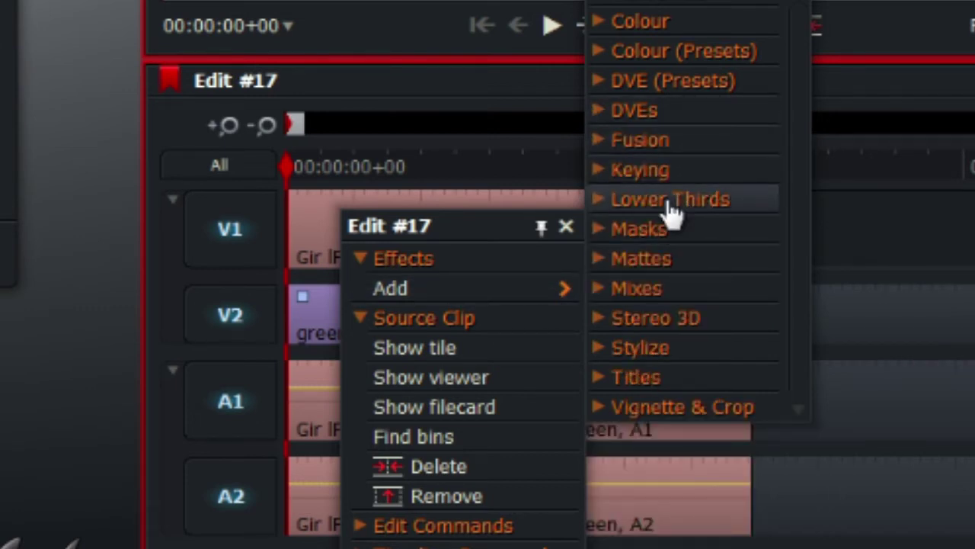
left_click(660, 173)
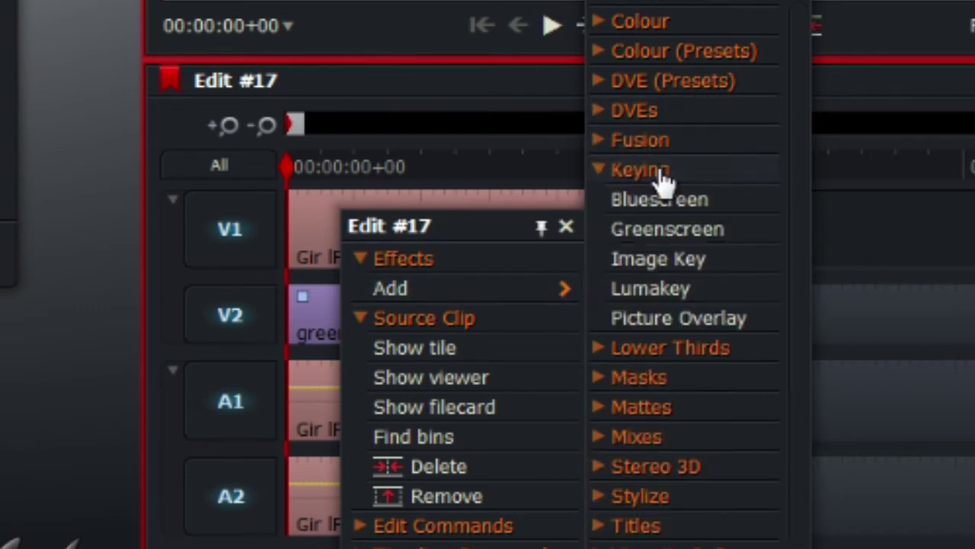
left_click(718, 230)
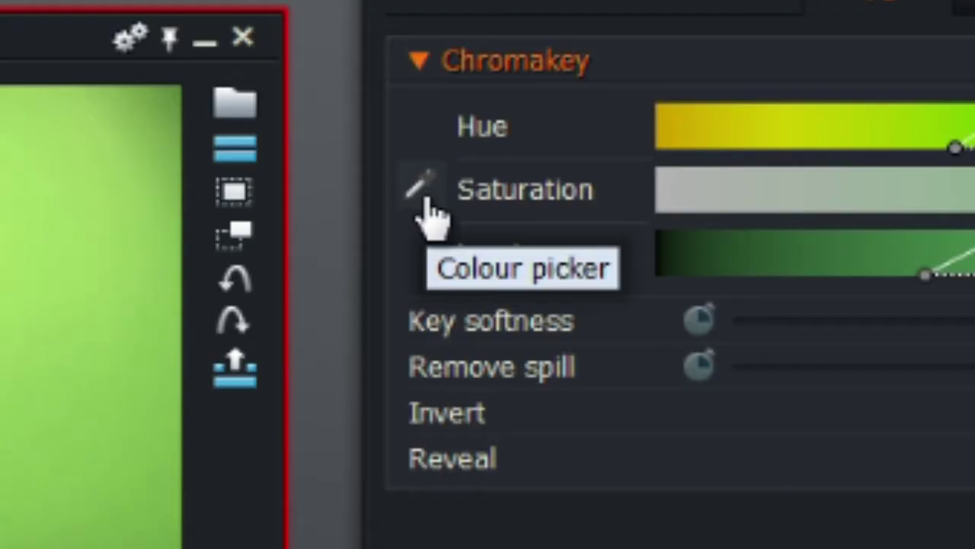
- Sample the green backdrop as the key colour and widen the luminance range
left_click(423, 190)
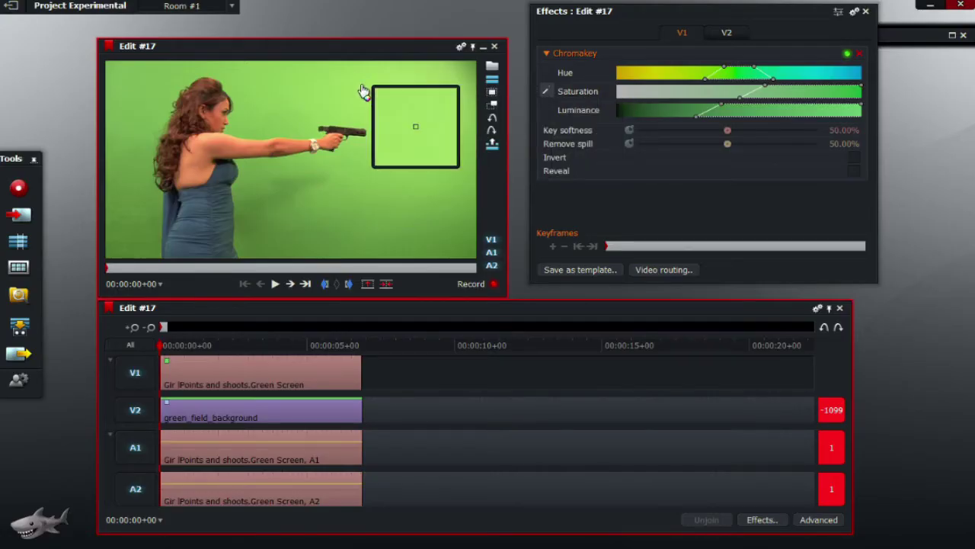
left_click(364, 91)
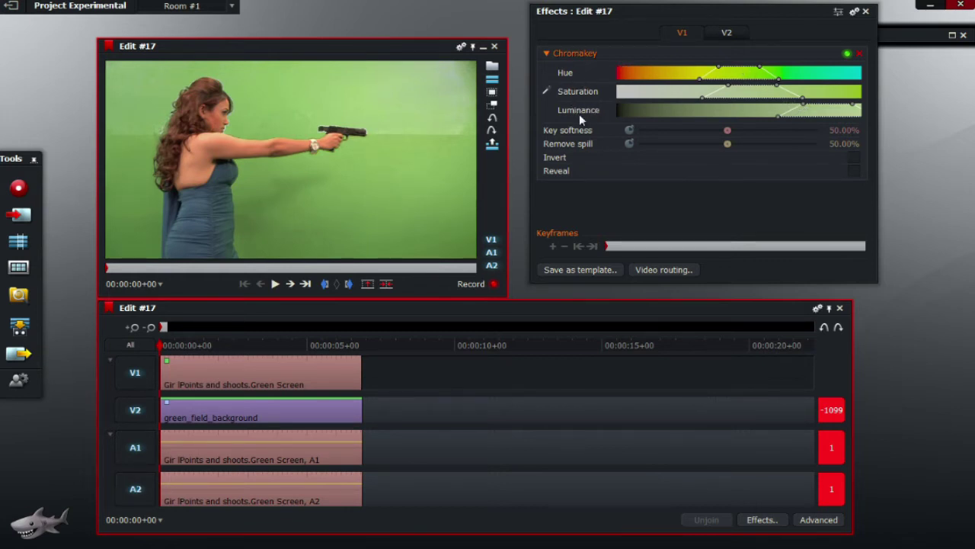
left_click_drag(793, 109, 639, 111)
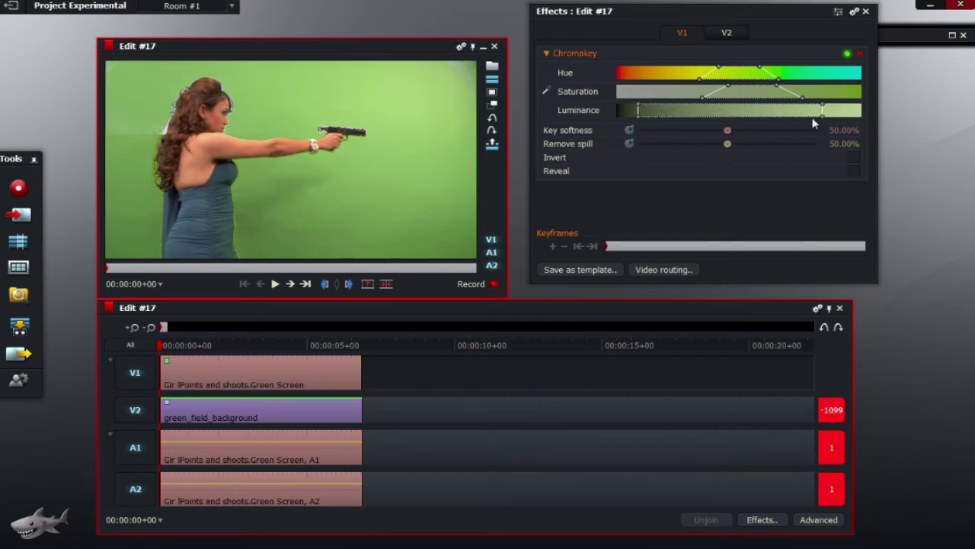
left_click_drag(823, 110, 862, 111)
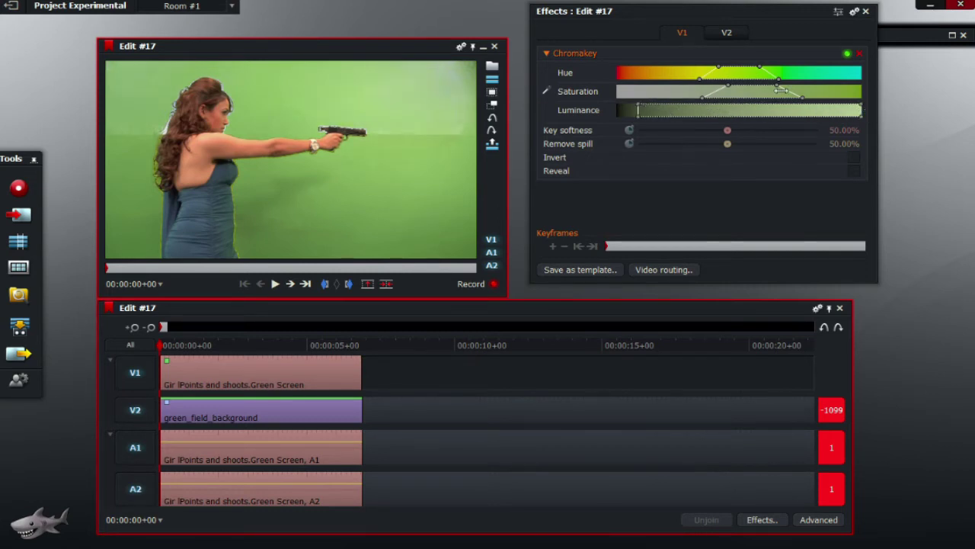
- Fine-tune the saturation, hue and luminance range handles until the woman keys cleanly
left_click_drag(778, 89, 812, 90)
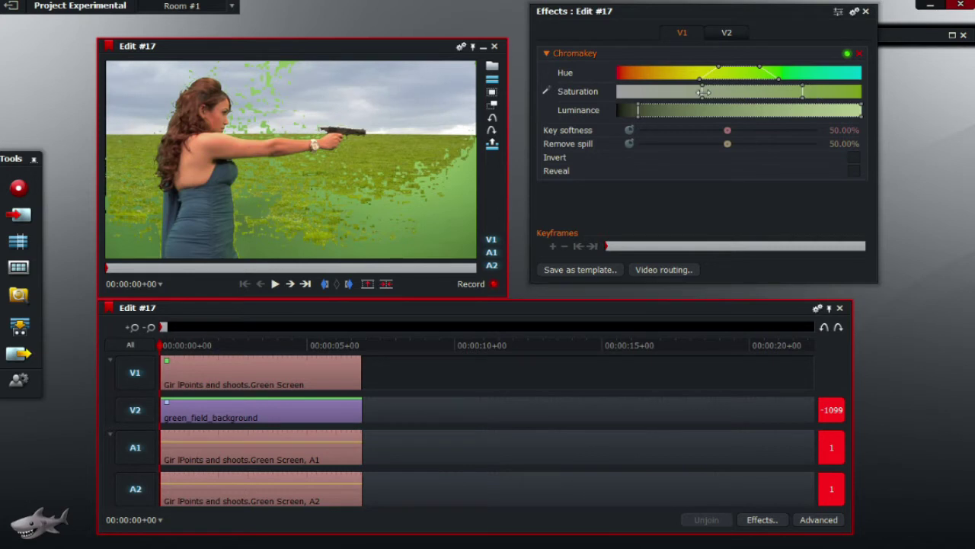
left_click_drag(702, 91, 727, 92)
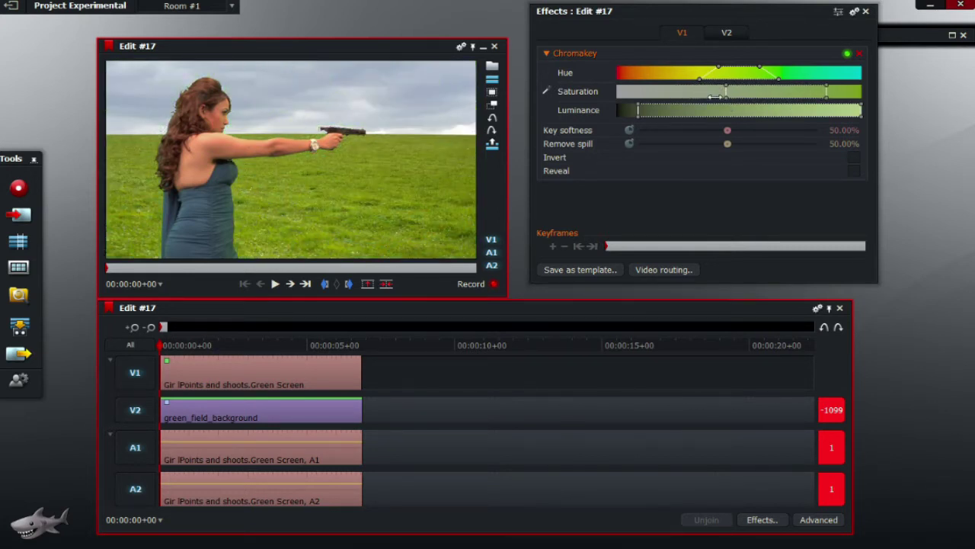
mouse_move(657, 105)
left_mouse_down()
mouse_move(679, 108)
mouse_move(666, 108)
left_mouse_up()
left_click_drag(717, 77, 780, 72)
mouse_move(731, 91)
left_mouse_down()
mouse_move(722, 91)
mouse_move(733, 91)
left_mouse_up()
left_click_drag(633, 110, 746, 114)
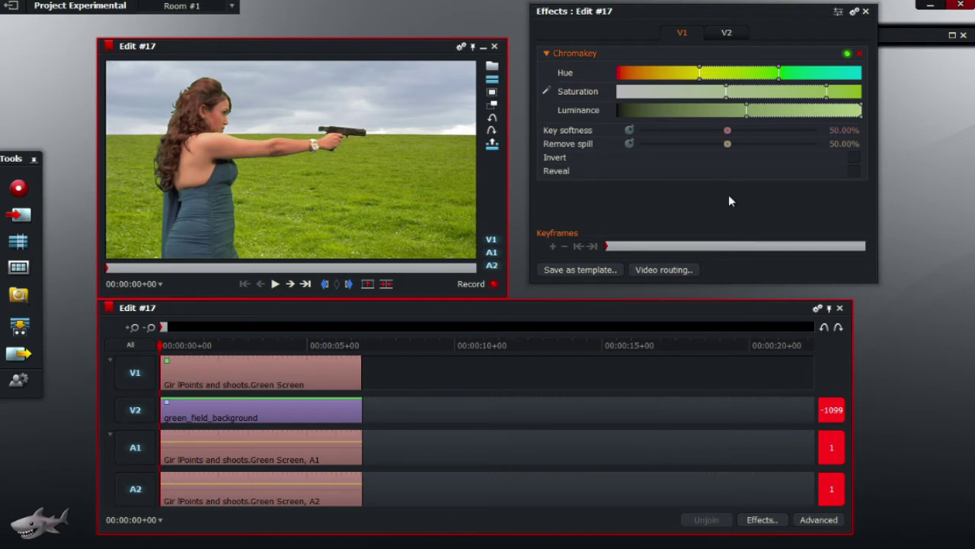
- Stop at the dress's green patch near 00:00:02+09 and pull saturation and luminance handles left to clear it
key("space")
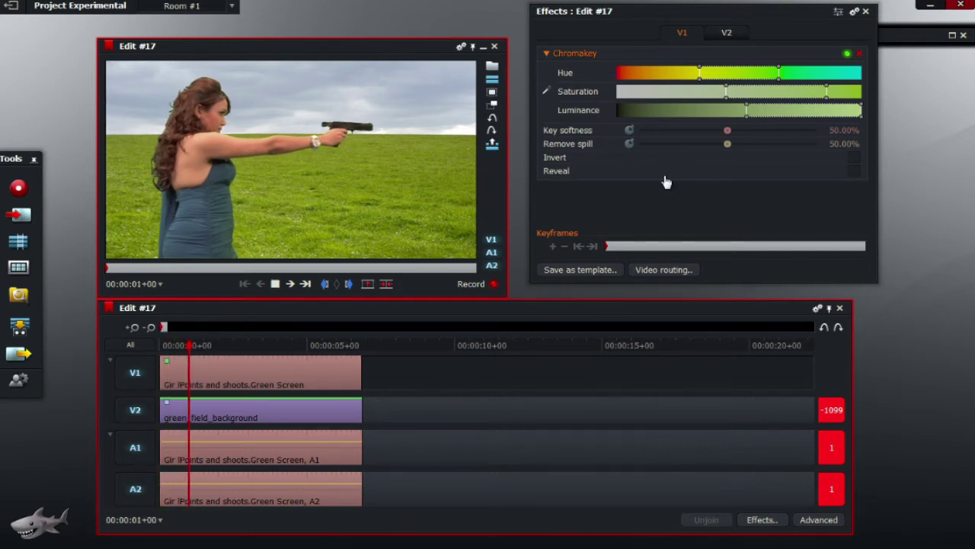
left_click(288, 347)
mouse_move(287, 347)
left_mouse_down()
mouse_move(225, 346)
mouse_move(232, 350)
left_mouse_up()
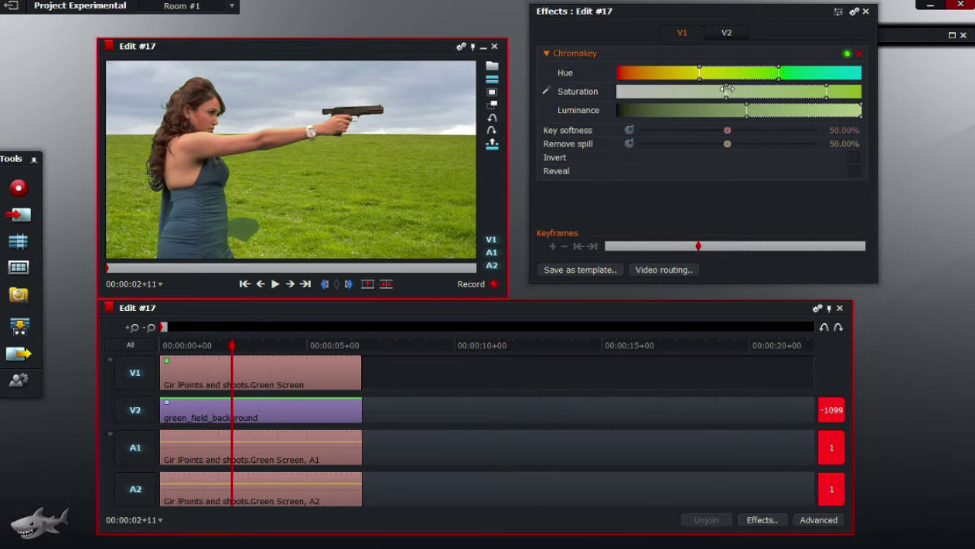
left_click_drag(728, 89, 687, 90)
left_click_drag(746, 110, 731, 110)
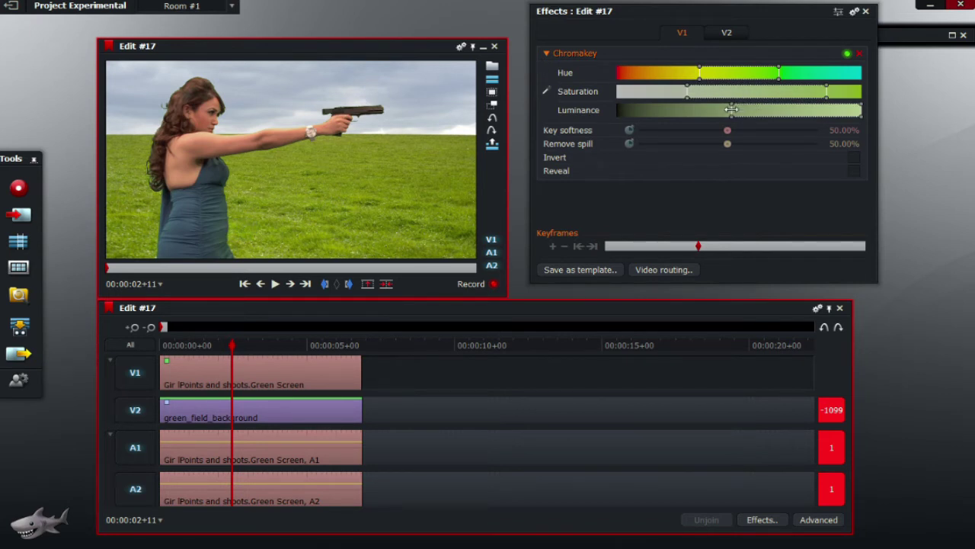
- Replay the edit from the start to review the cleaned key
left_click_drag(232, 347, 135, 342)
key("space")
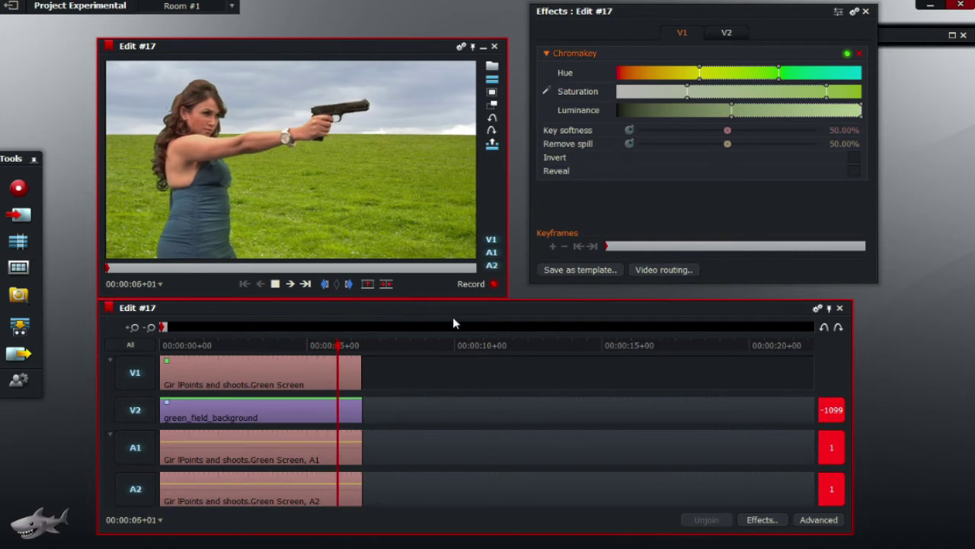
key("Home")
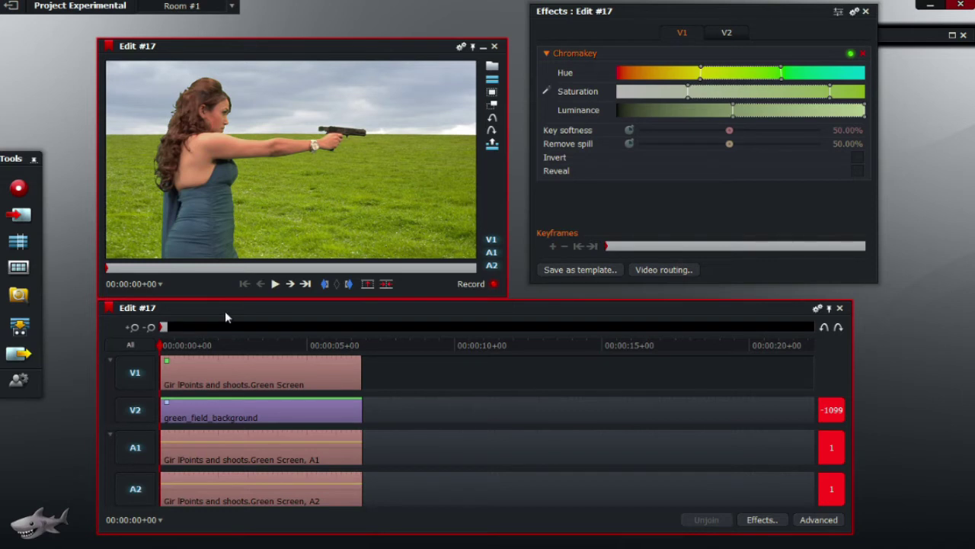
- Add one empty video track before V1, pushing the clips to V2 and V3
left_click(546, 54)
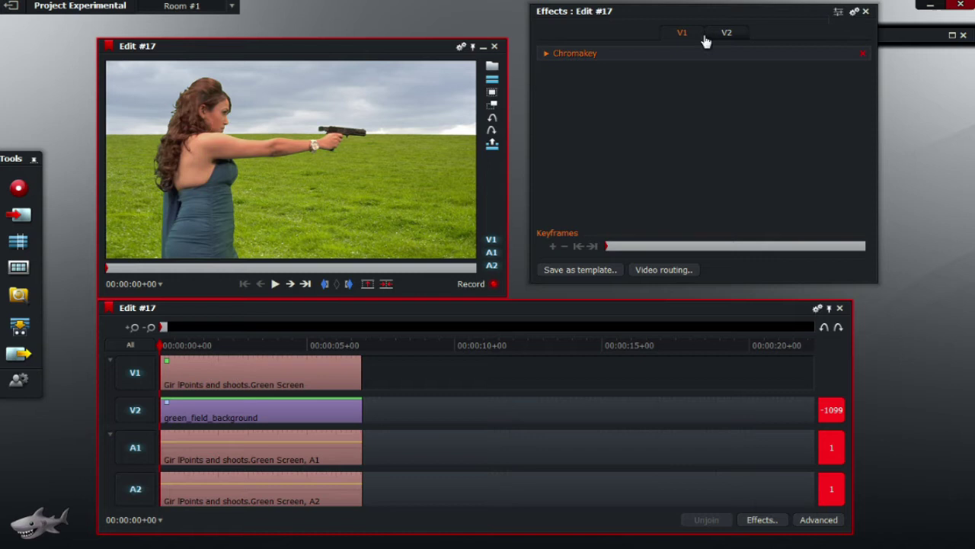
mouse_move(725, 30)
left_mouse_down()
mouse_move(835, 91)
mouse_move(779, 89)
mouse_move(788, 86)
mouse_move(728, 29)
left_mouse_up()
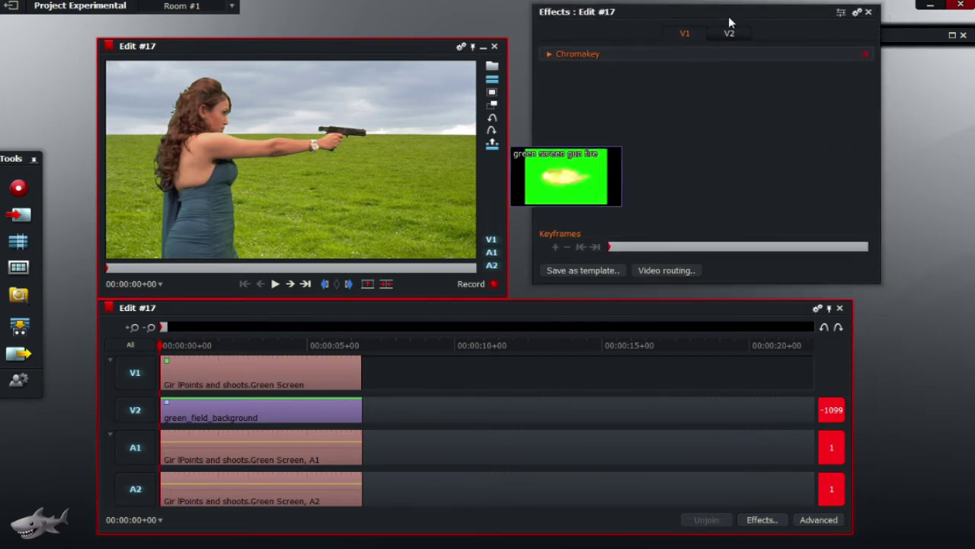
left_click(817, 308)
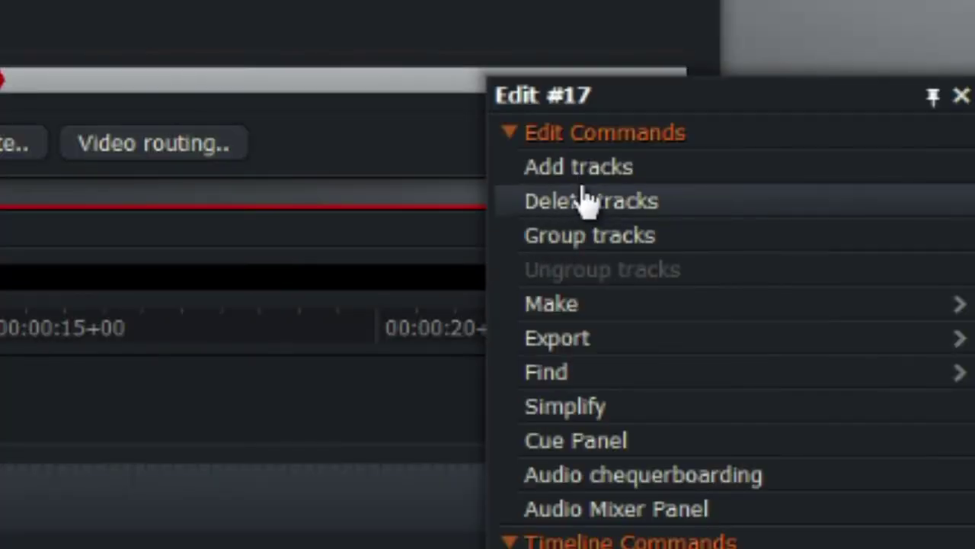
left_click(837, 286)
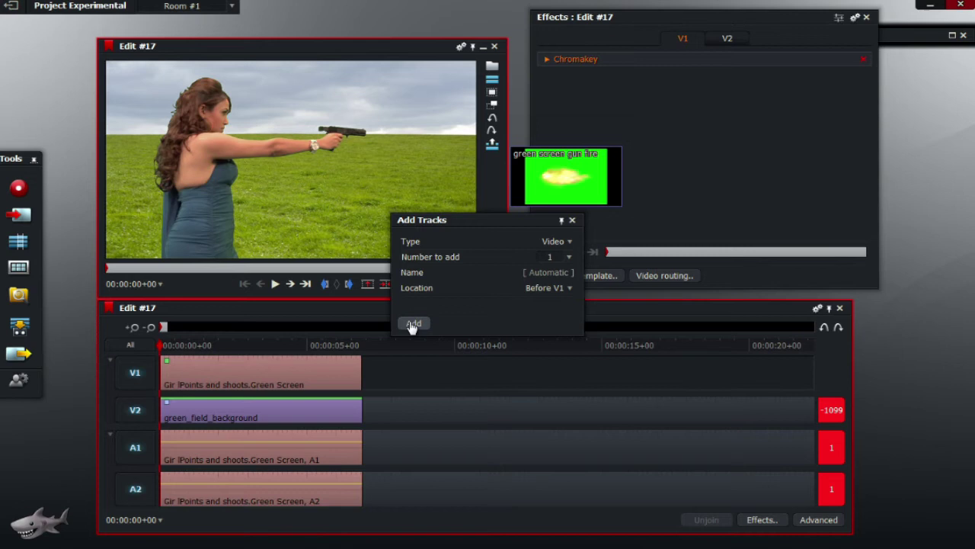
left_click(413, 325)
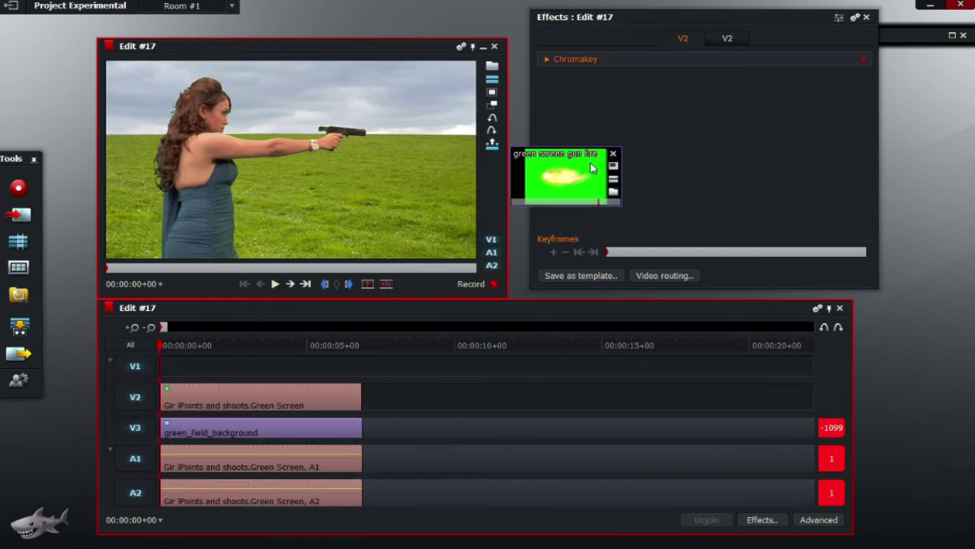
- Disable the V2, V3, A1 and A2 tracks, leaving only the empty V1 active
left_click_drag(594, 169, 653, 139)
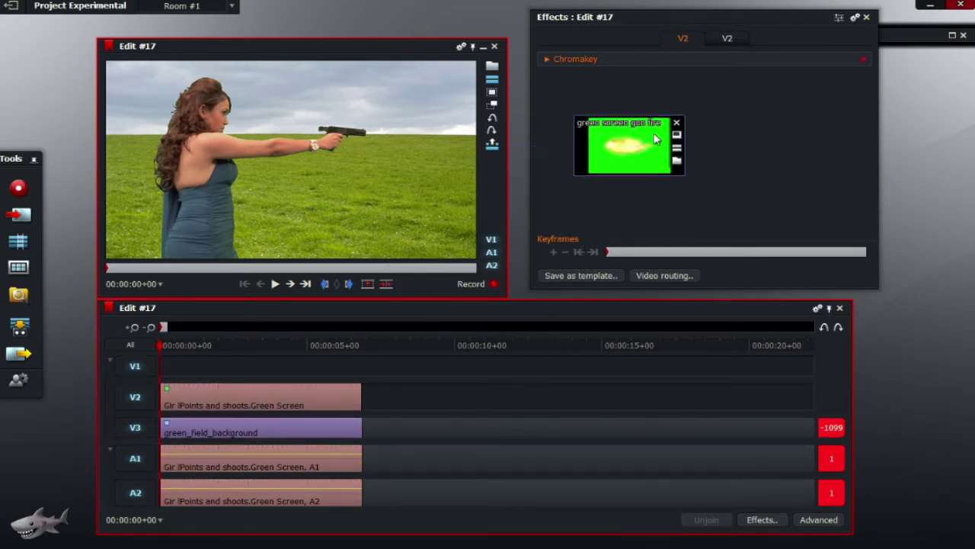
left_click(135, 397)
left_click(135, 429)
left_click(135, 458)
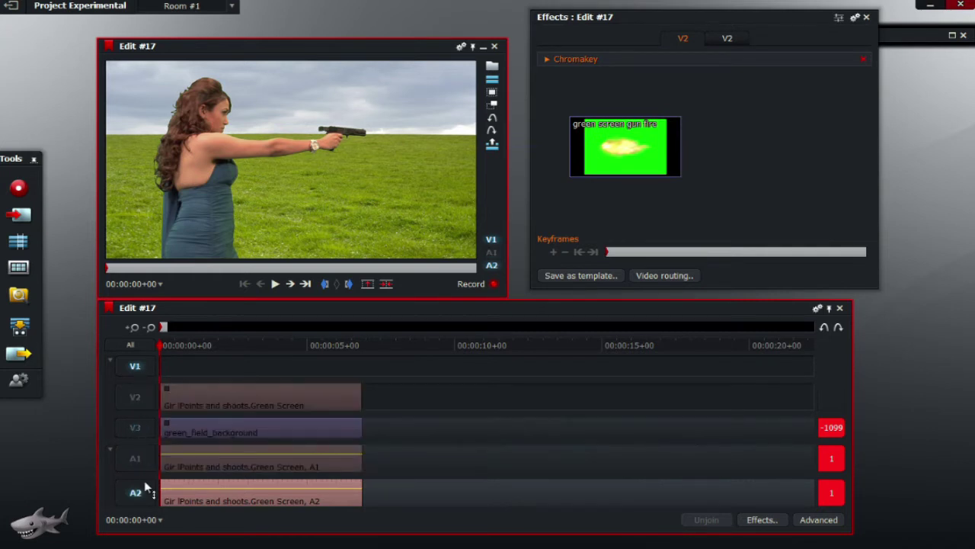
left_click(135, 492)
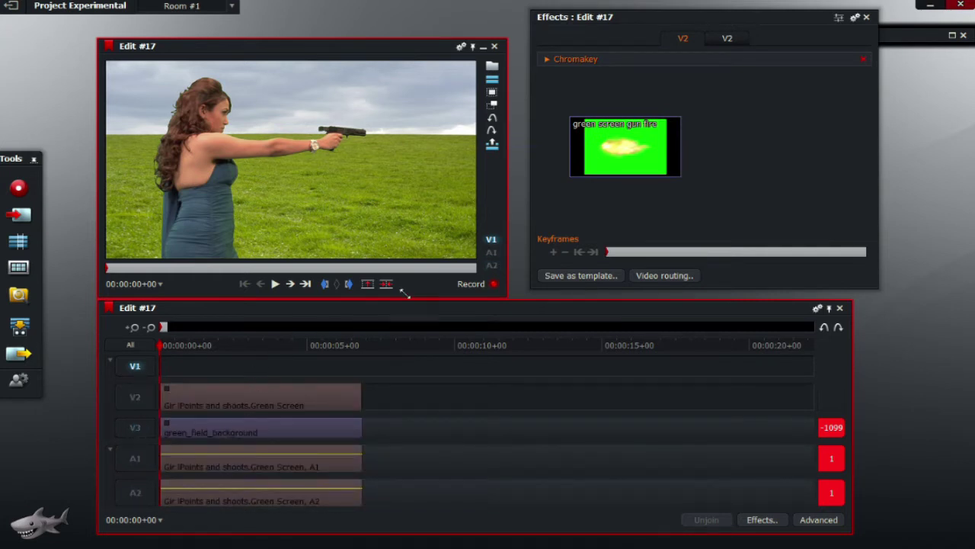
- Open the green screen gun fire clip in its own viewer at 00:00:00+00
left_click_drag(630, 137, 578, 167)
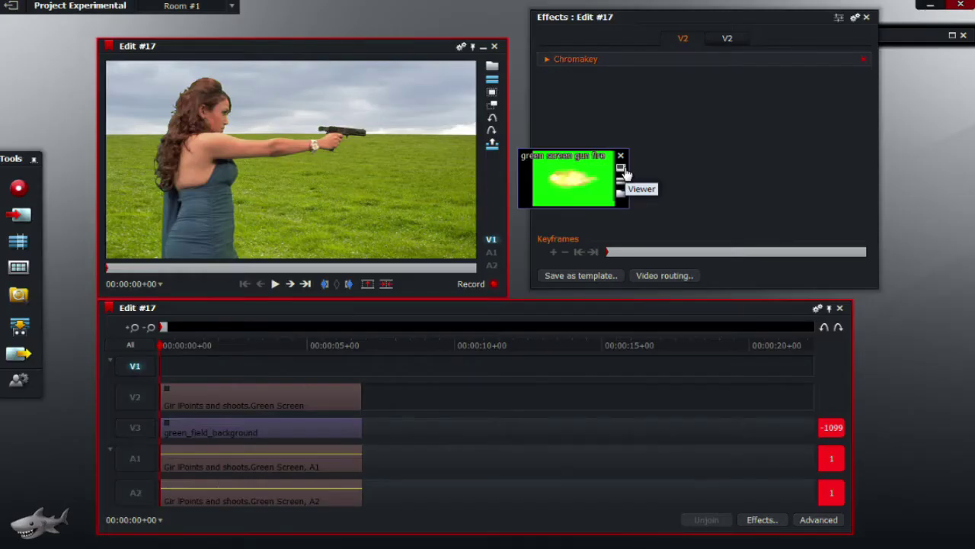
left_click(621, 169)
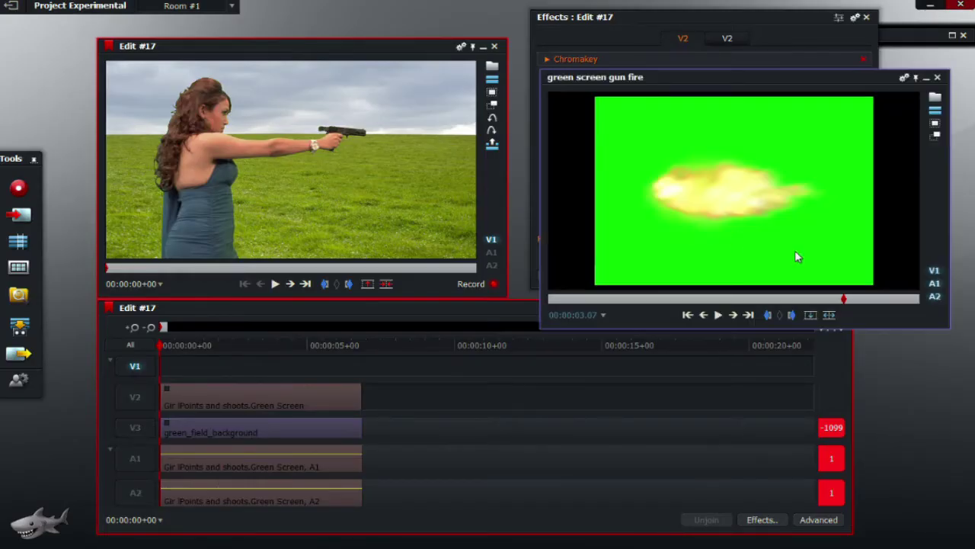
left_click_drag(843, 299, 531, 318)
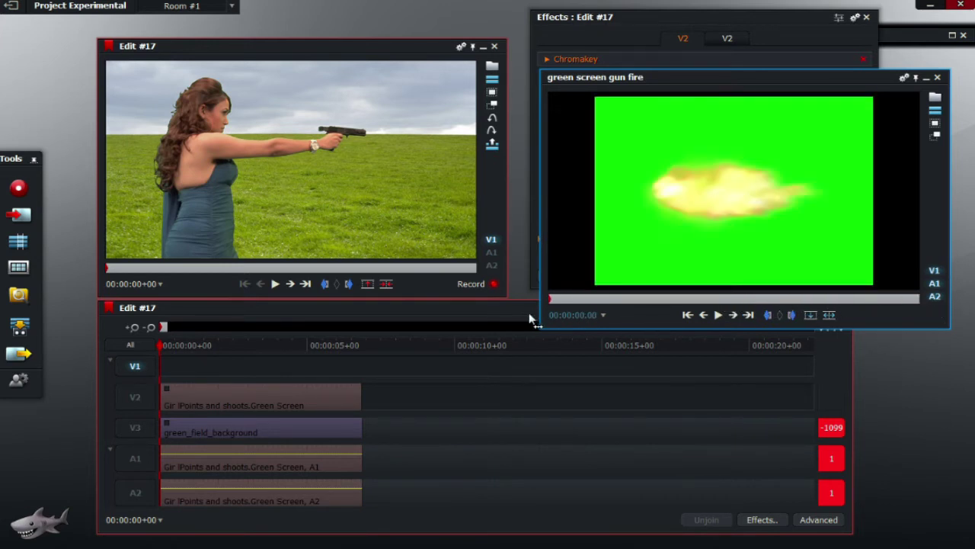
- Mark the muzzle flash in and out on the gun fire clip and park the timeline near 00:00:04+21
left_click(773, 323)
left_click(684, 320)
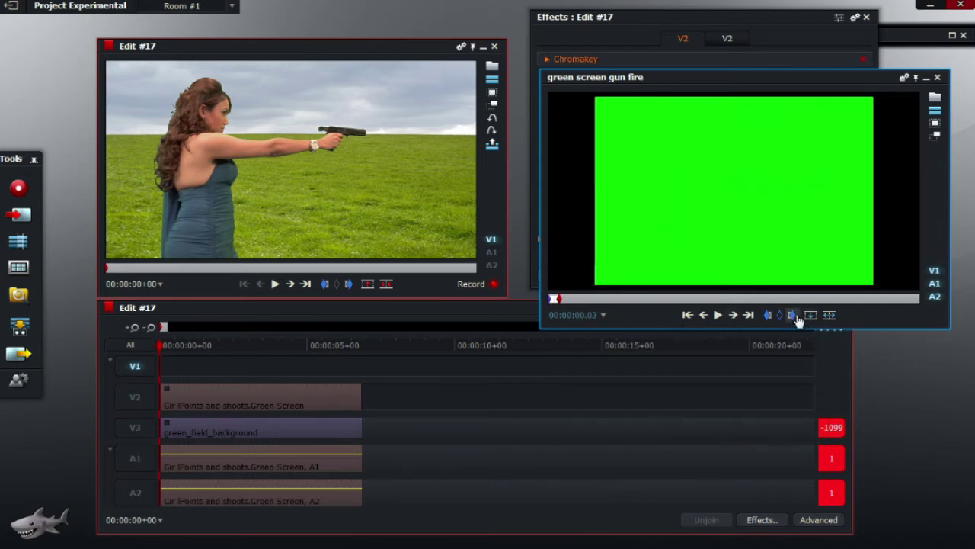
left_click_drag(179, 349, 308, 352)
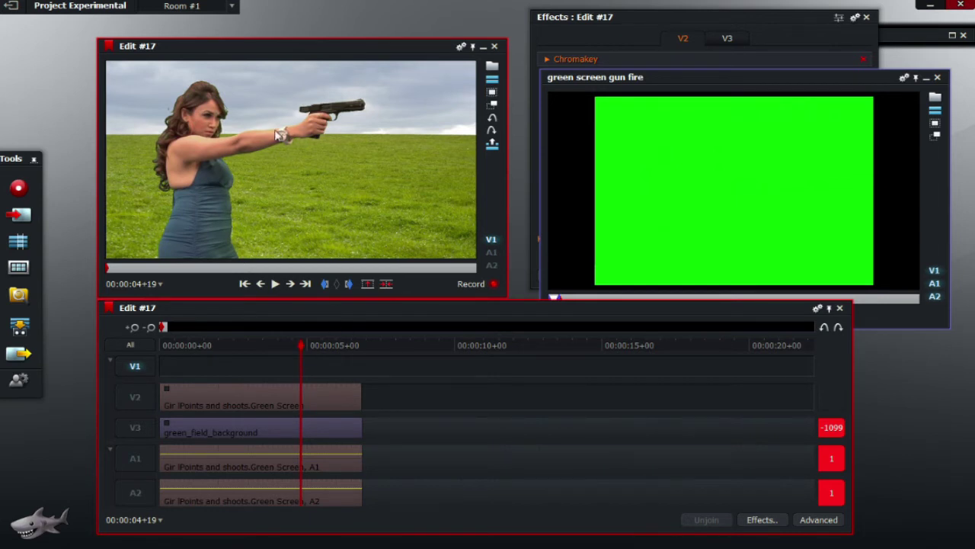
key("Right")
key("Right")
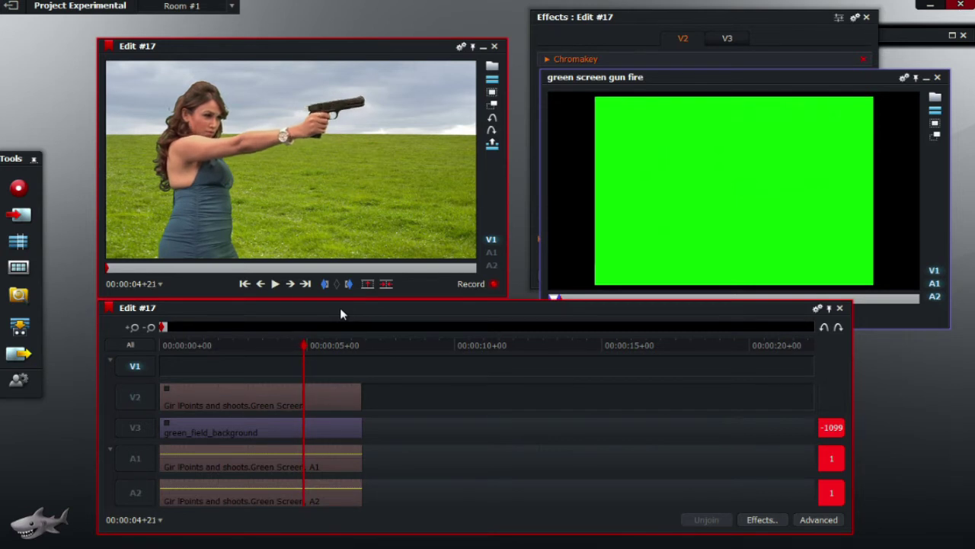
- Insert the marked flash onto V1 at the playhead and close the gun fire viewer
left_click(808, 75)
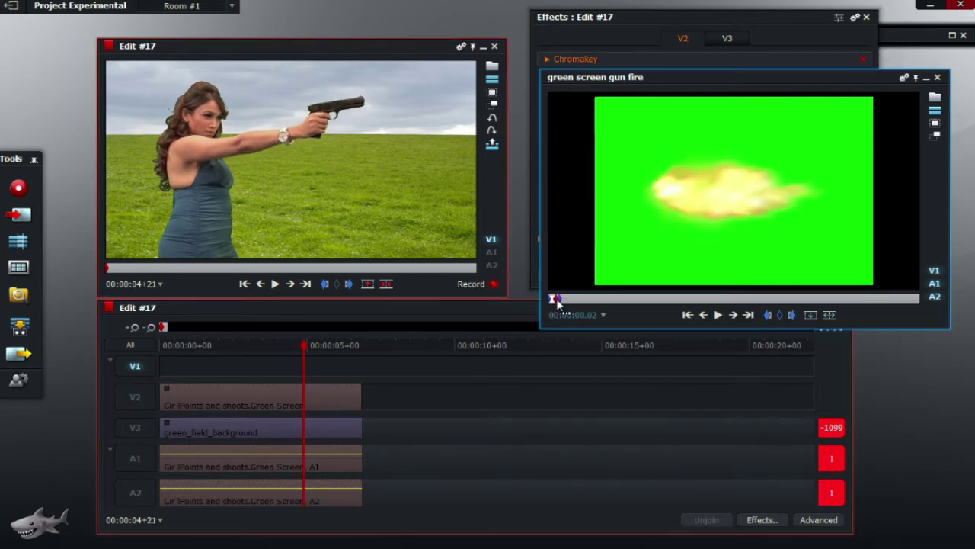
left_click_drag(556, 300, 548, 300)
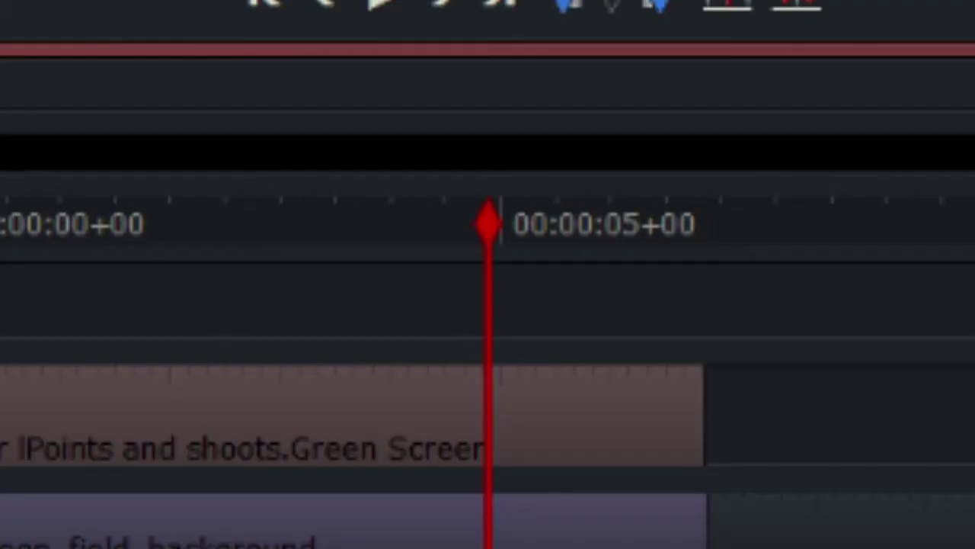
left_click(810, 325)
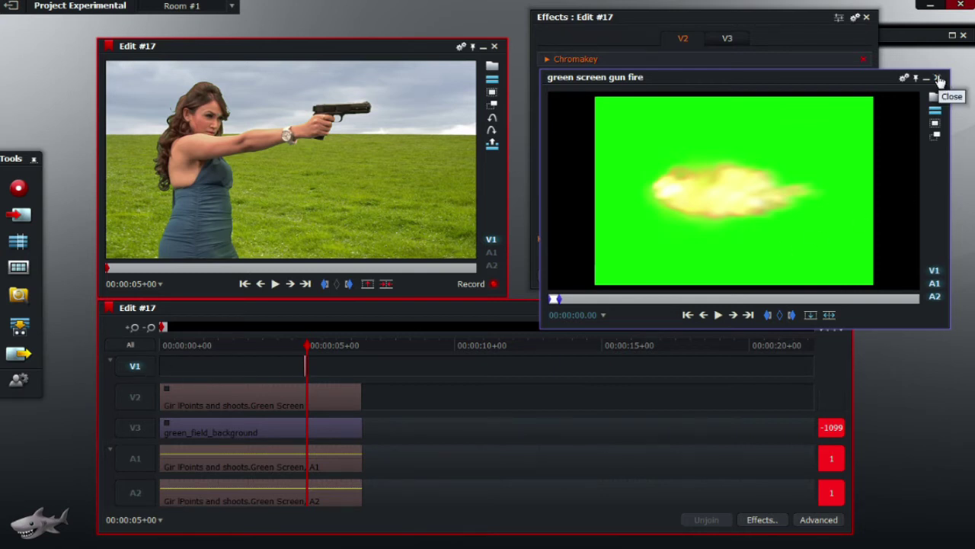
left_click(940, 79)
left_click_drag(922, 87, 823, 159)
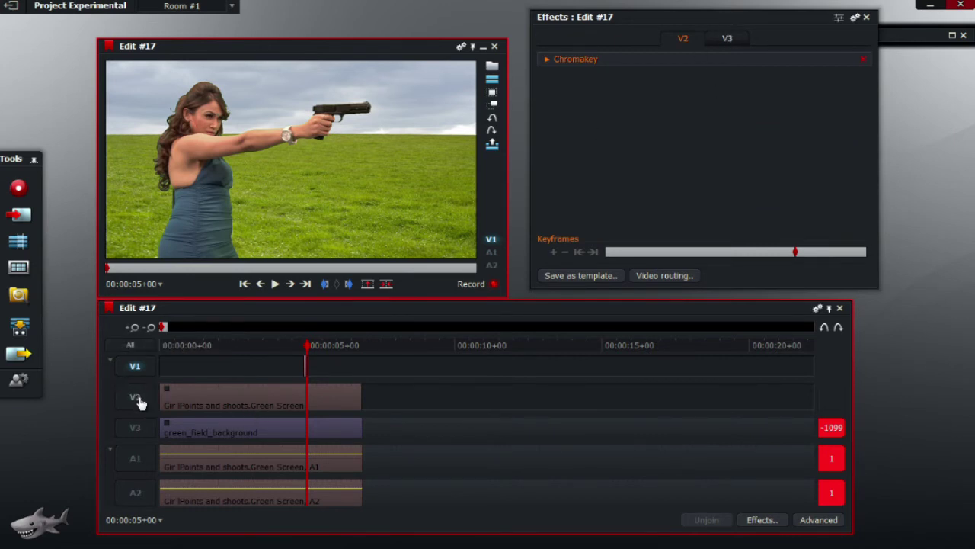
- Zoom in on the V1 muzzle-flash clip and expand the DVEs category in its Add effects list
left_click(133, 327)
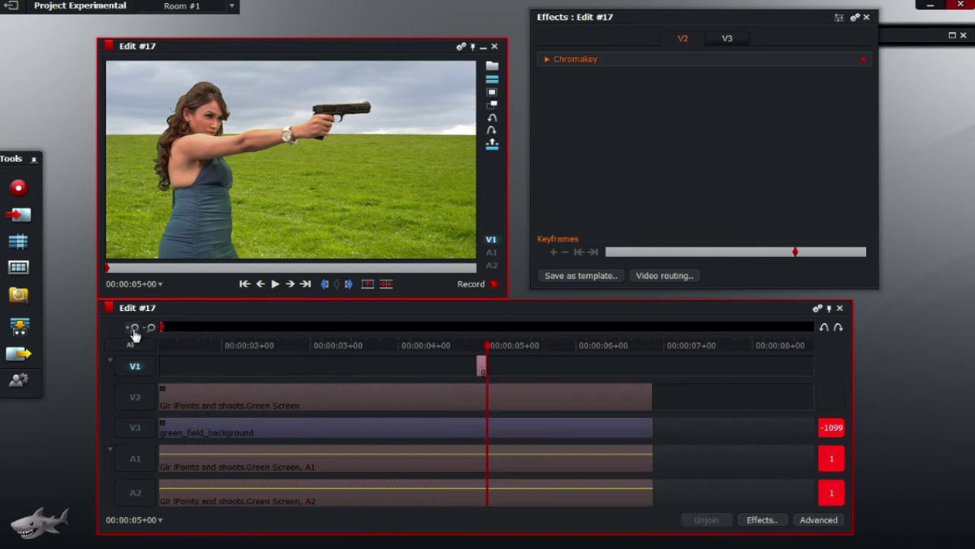
left_click_drag(488, 347, 468, 347)
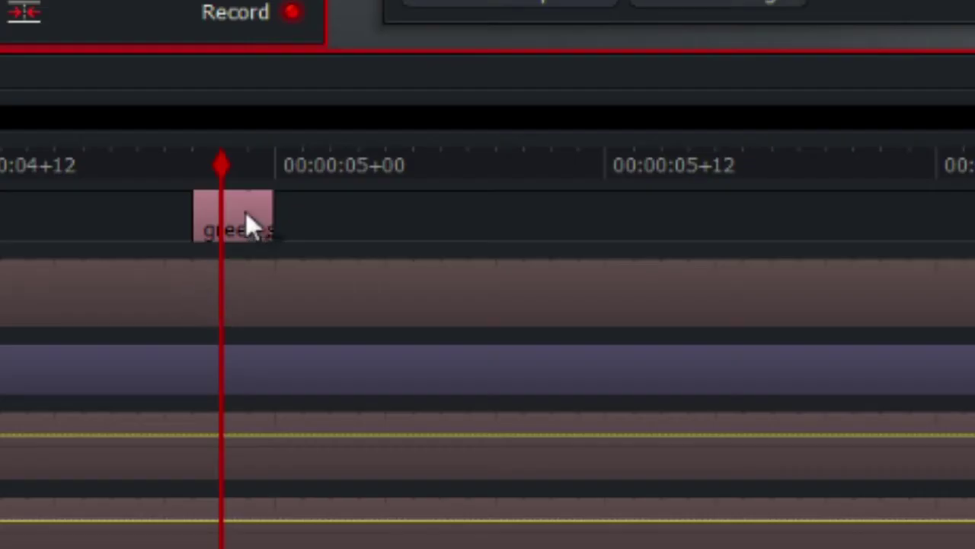
right_click(477, 367)
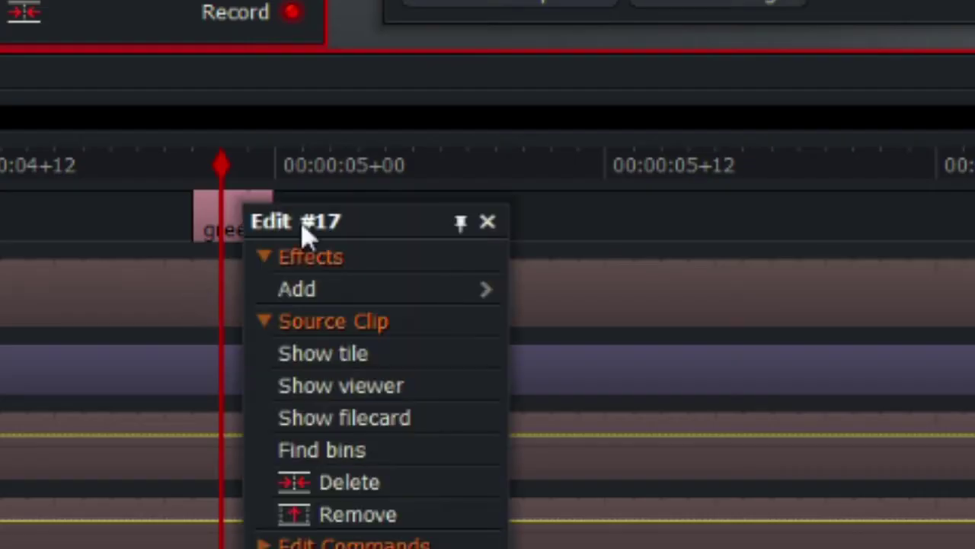
mouse_move(378, 290)
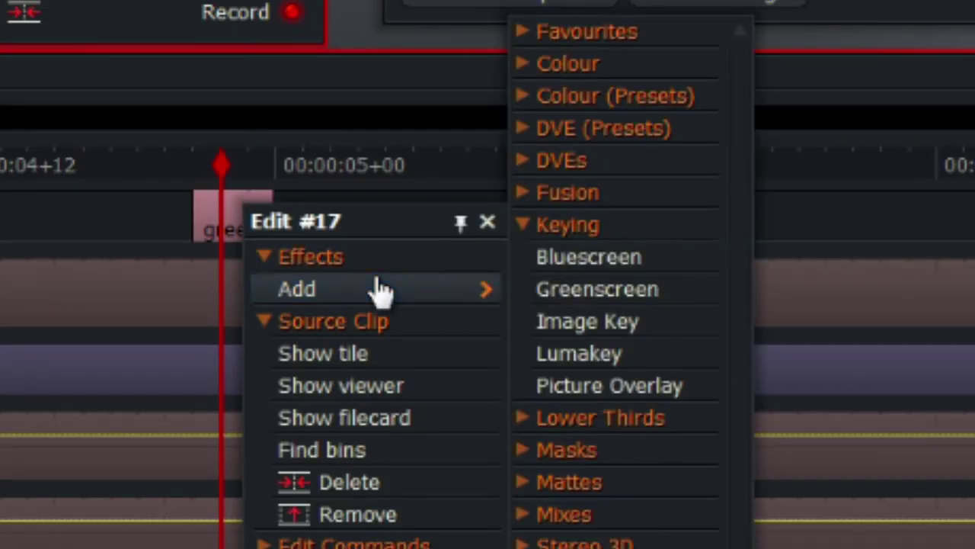
left_click(557, 228)
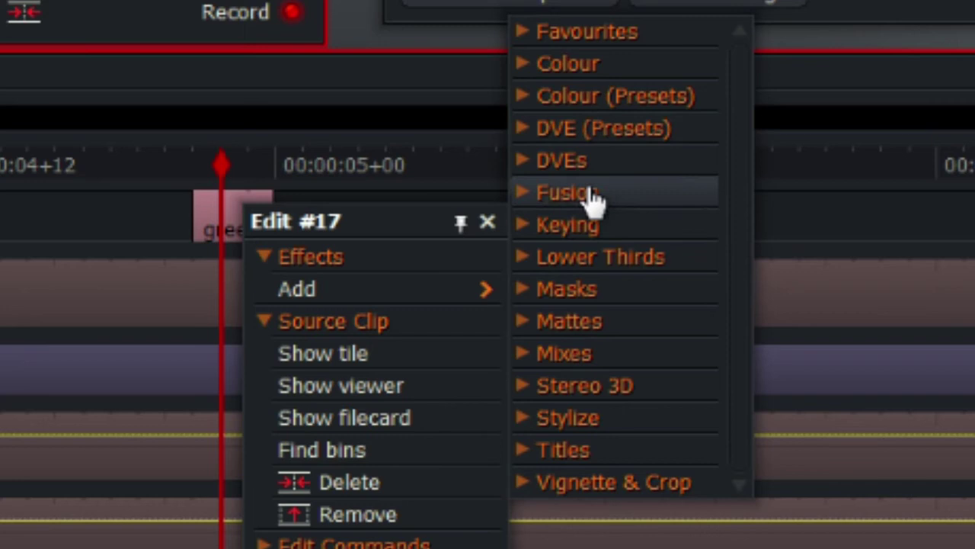
left_click(583, 162)
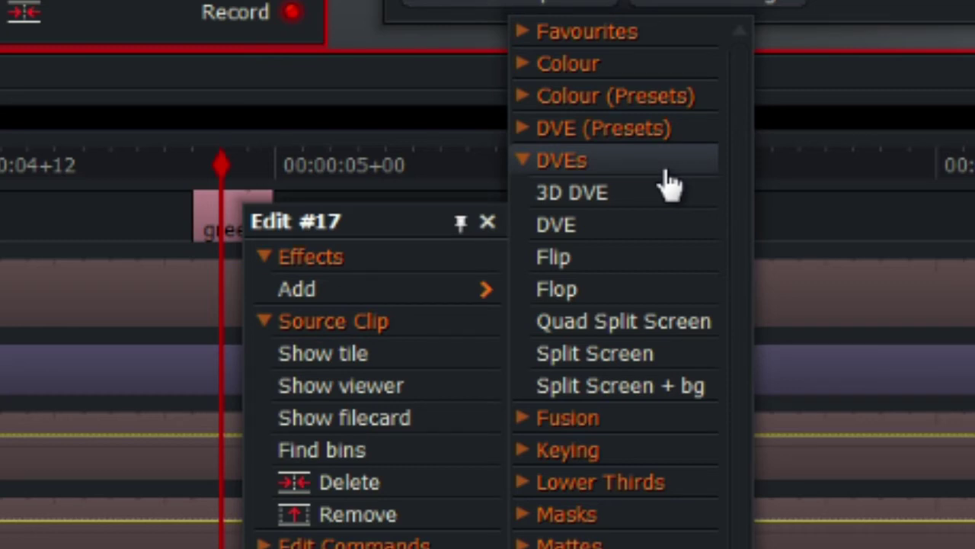
- Add a DVE to the flash clip and crop its left, top, right and bottom edges inward
left_click(644, 225)
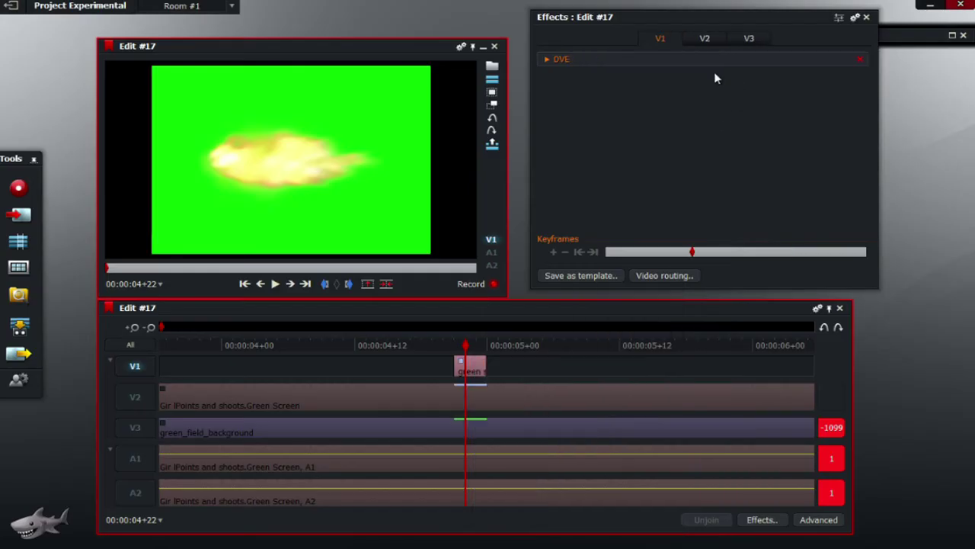
left_click(553, 61)
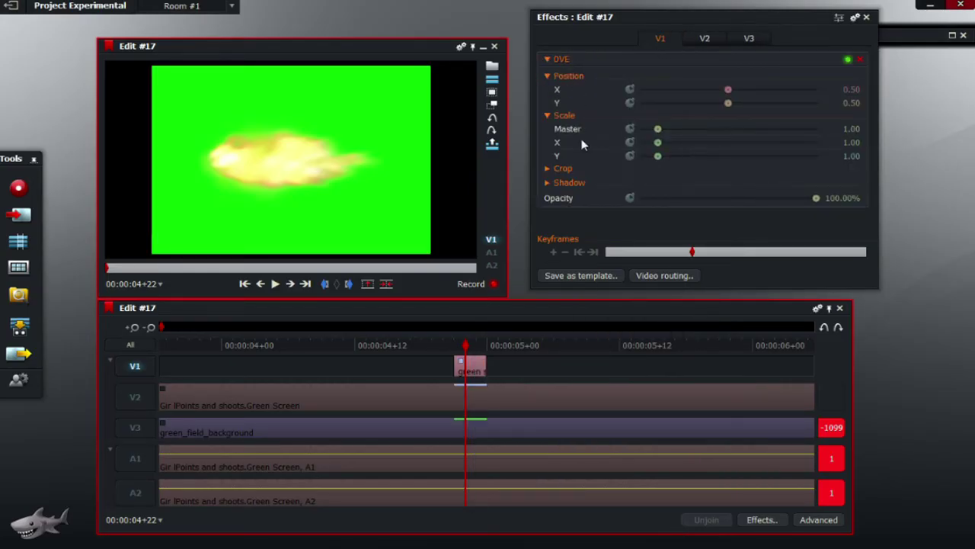
left_click(561, 169)
left_click_drag(864, 138, 861, 191)
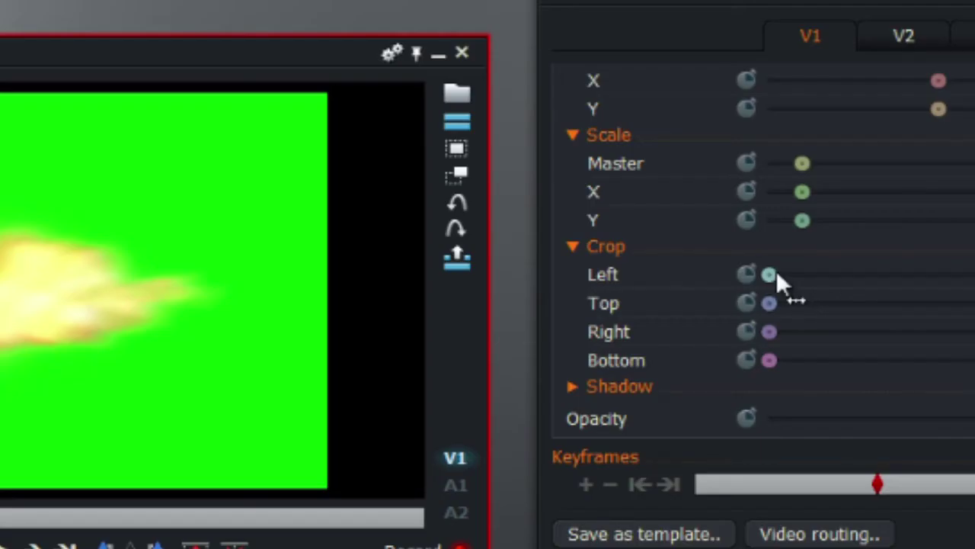
left_click_drag(777, 276, 864, 292)
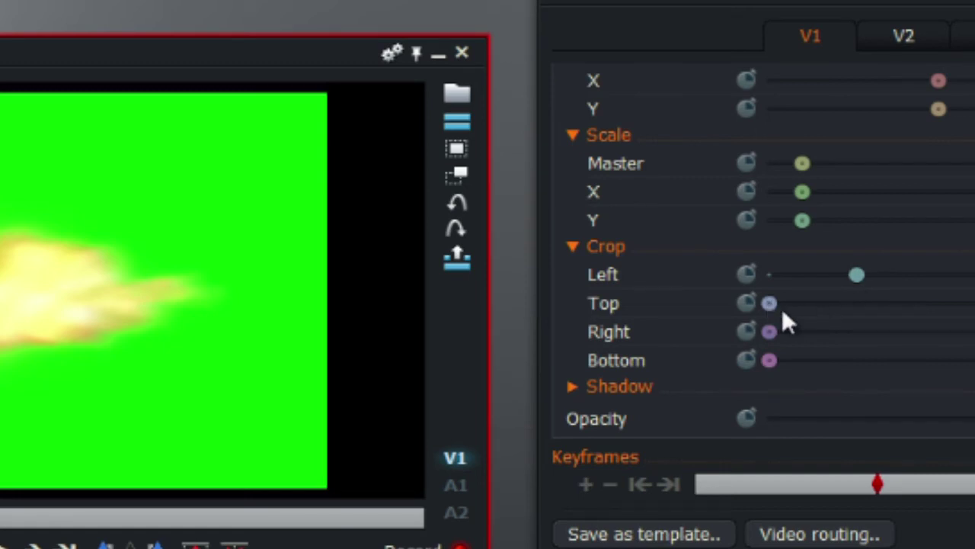
left_click_drag(778, 306, 880, 320)
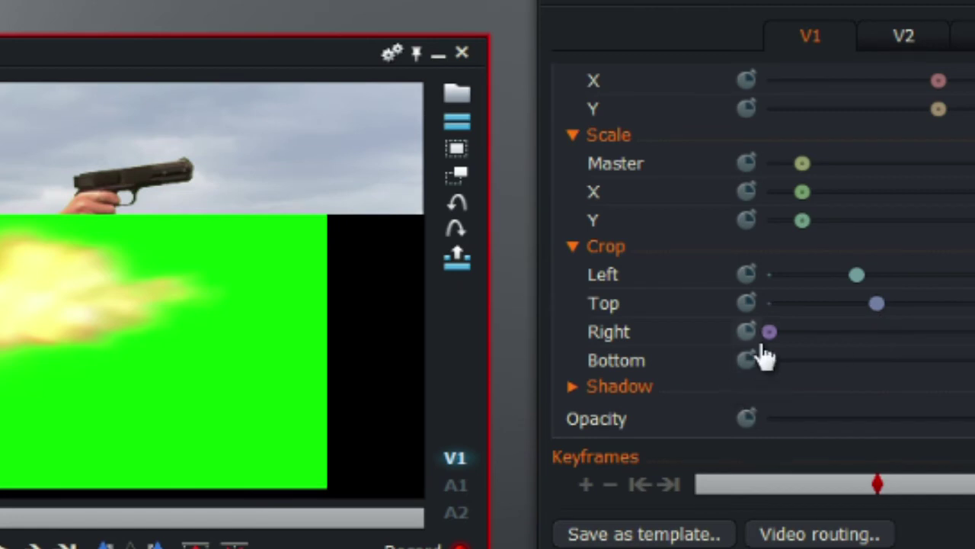
left_click_drag(768, 333, 866, 332)
left_click_drag(772, 358, 879, 372)
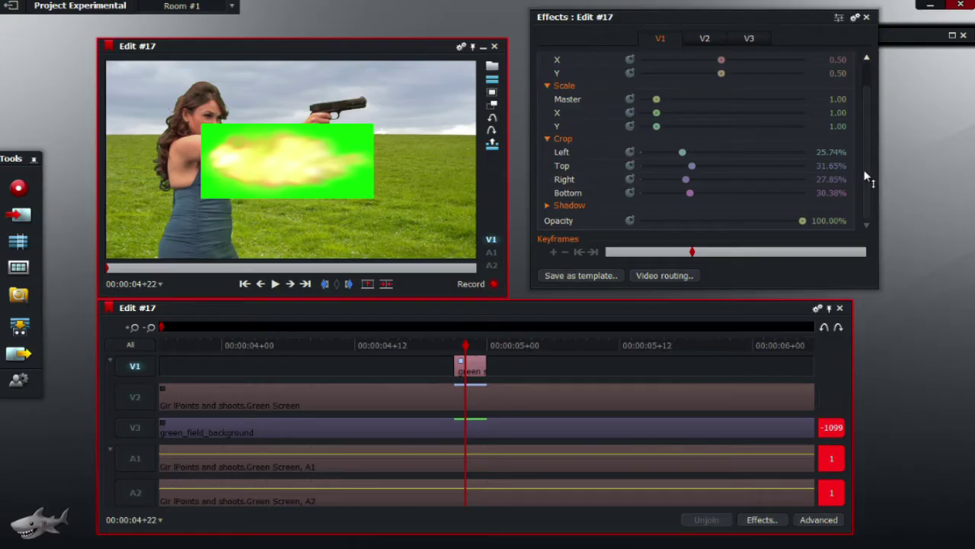
- Reduce the flash clip's DVE Scale Master from 1.00 to 0.53
left_click_drag(974, 311, 974, 283)
left_click_drag(861, 156, 773, 135)
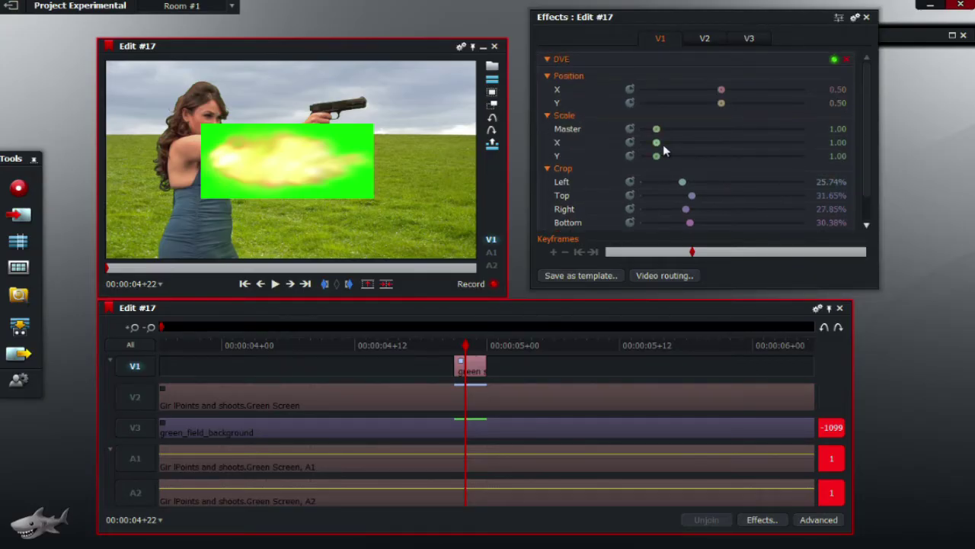
left_click_drag(656, 128, 651, 130)
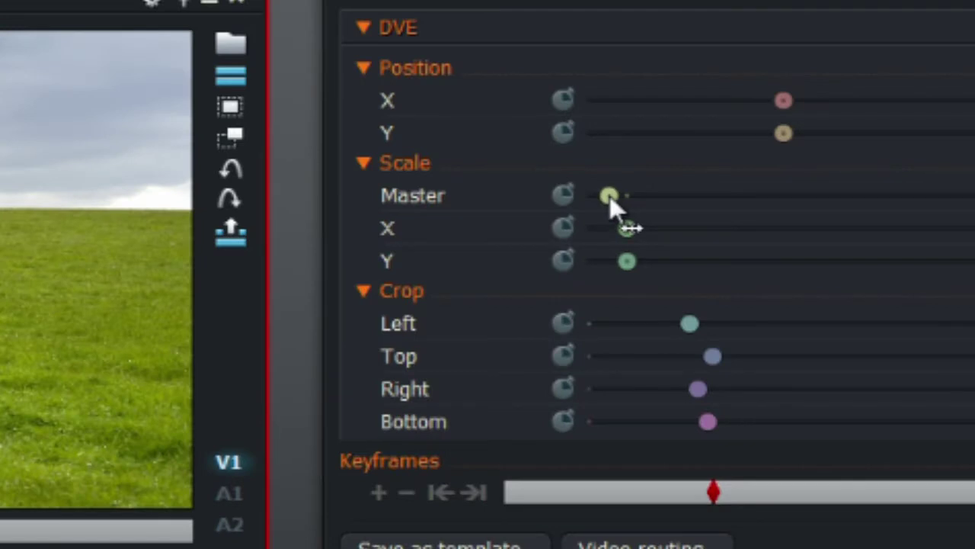
left_click_drag(610, 196, 606, 196)
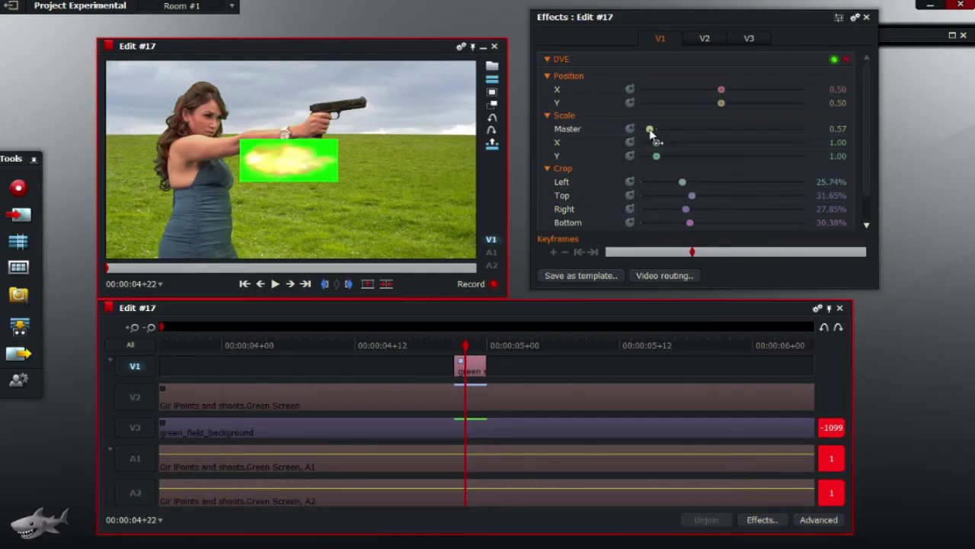
scroll(651, 133, "down", 1)
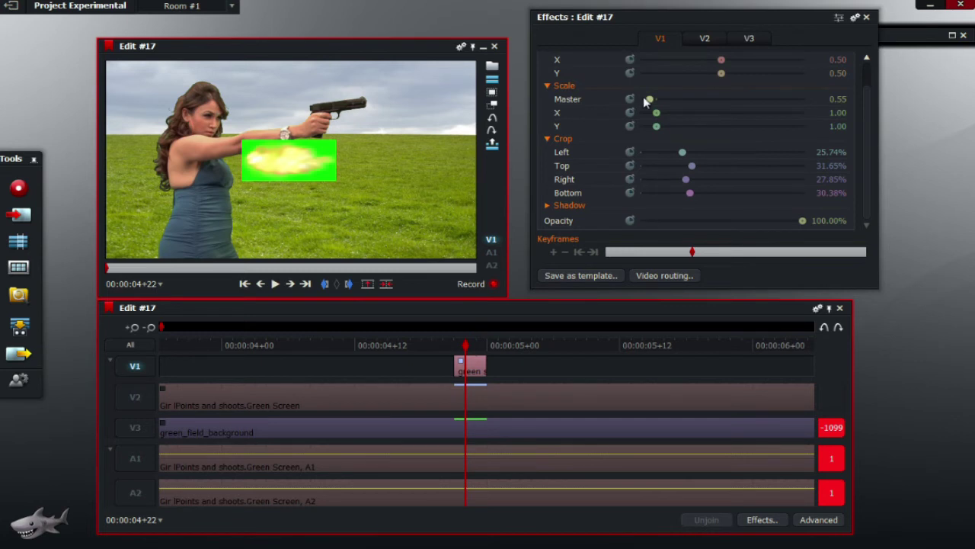
left_click_drag(648, 99, 647, 99)
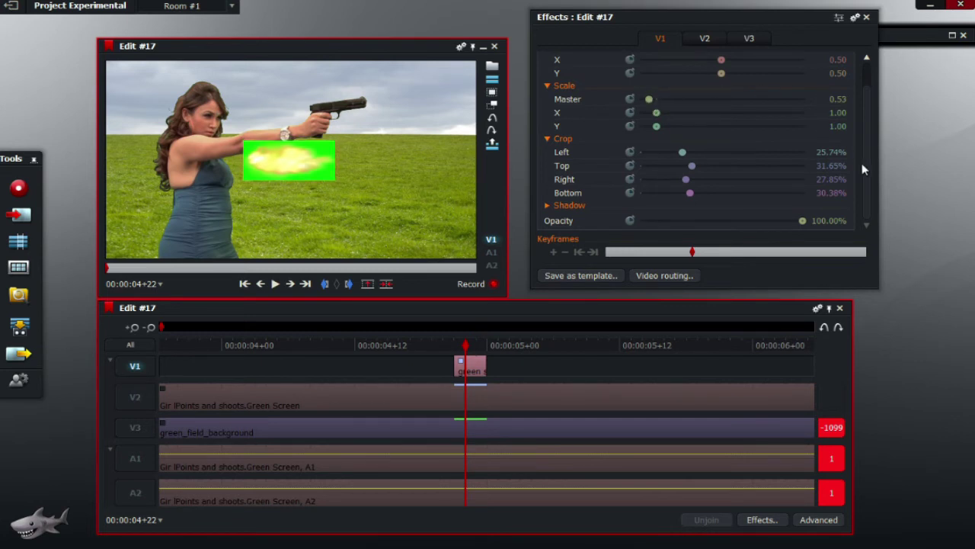
scroll(863, 137, "up", 1)
- Collapse the DVE and add a Blend mix from the Mixes category to the flash clip
left_click(547, 58)
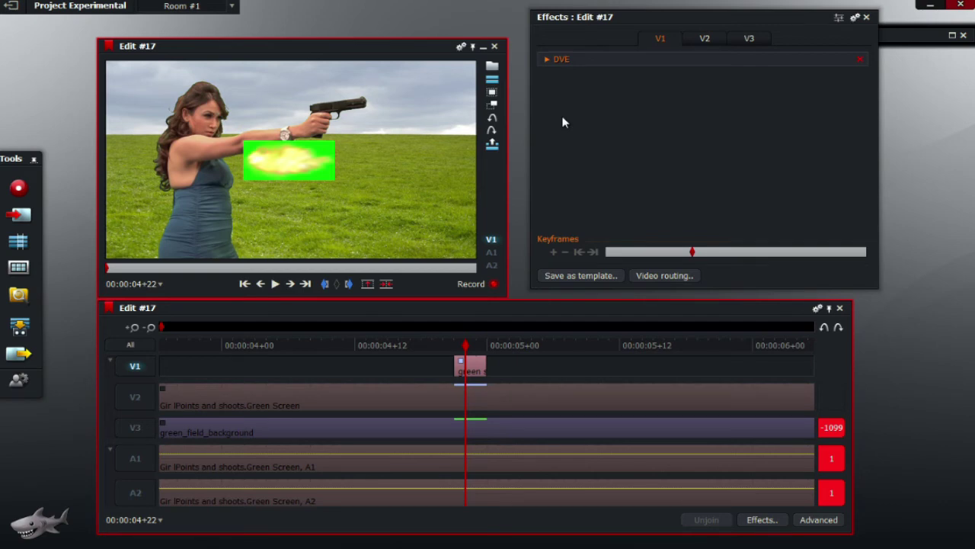
right_click(551, 94)
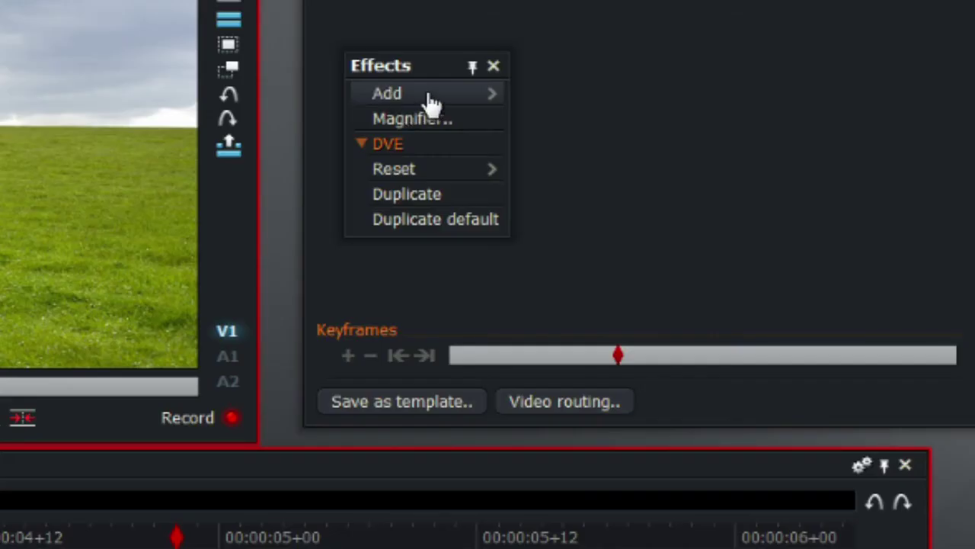
mouse_move(431, 102)
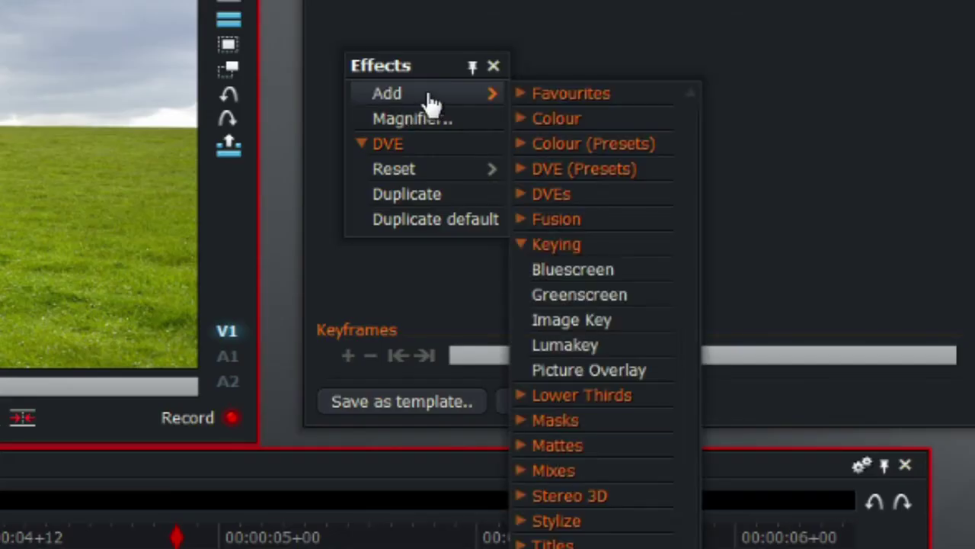
left_click(600, 247)
left_click(606, 346)
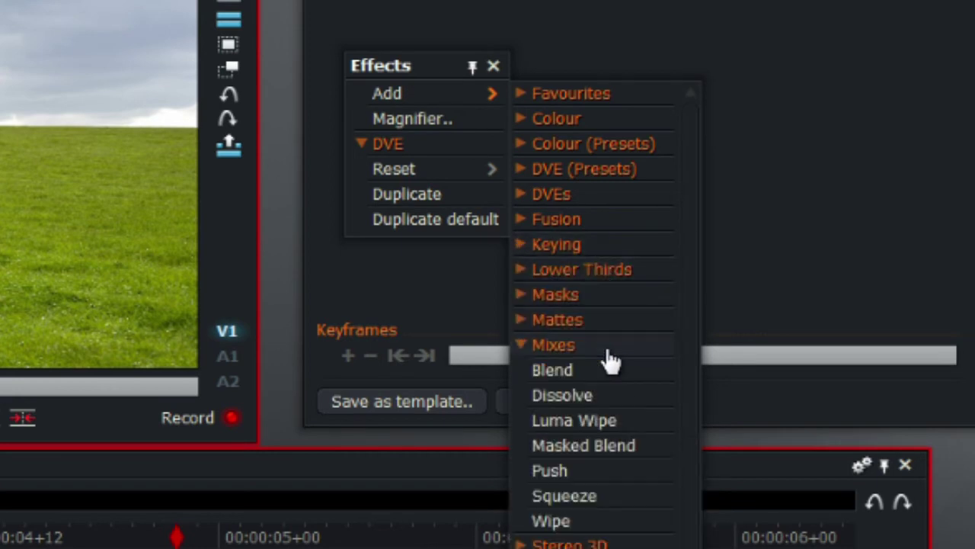
left_click(613, 374)
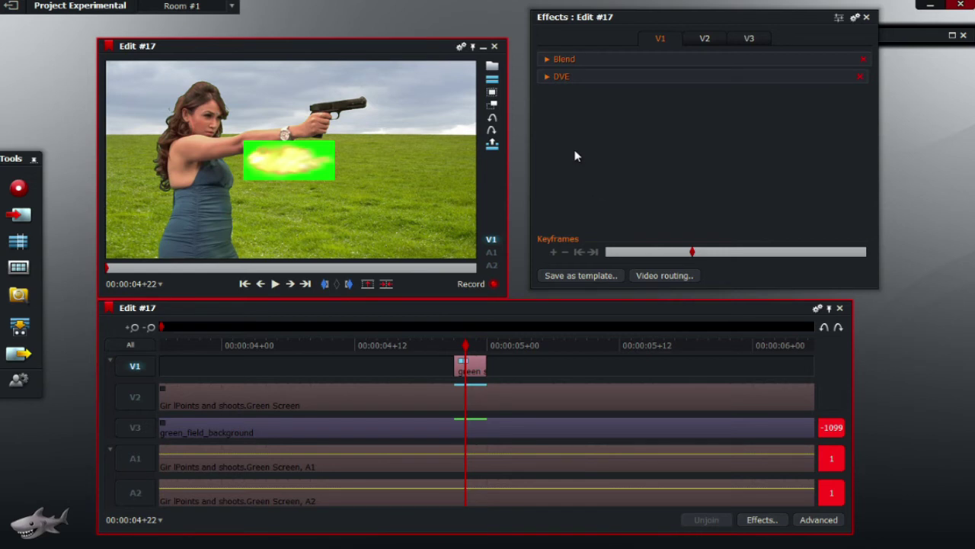
- Try Blend methods Multiply and Difference, then set Method back to In Front
left_click(552, 61)
left_click(860, 78)
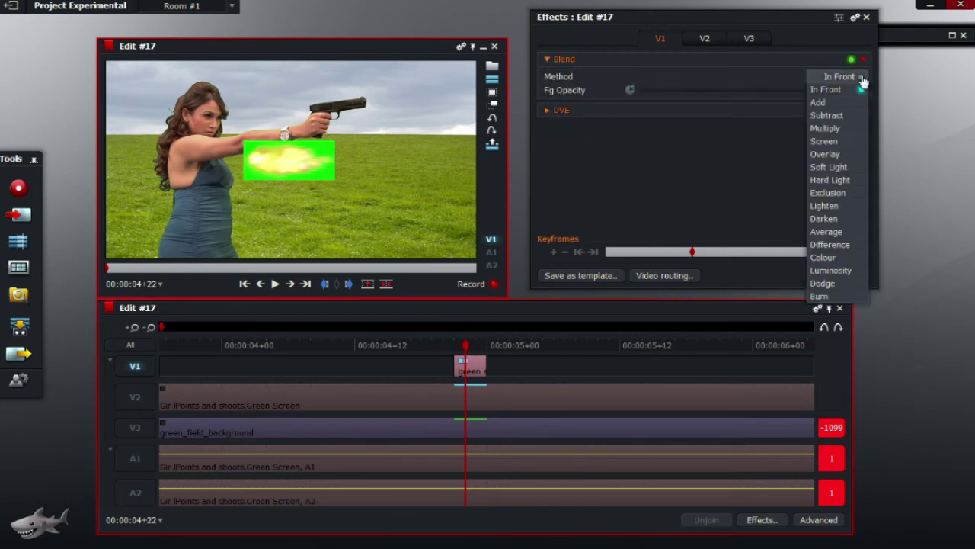
left_click(848, 128)
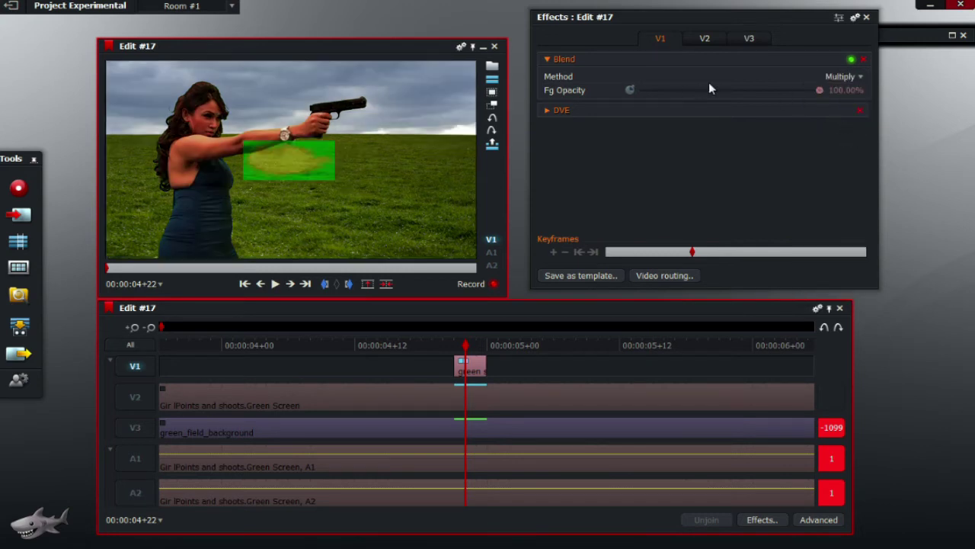
left_click(857, 77)
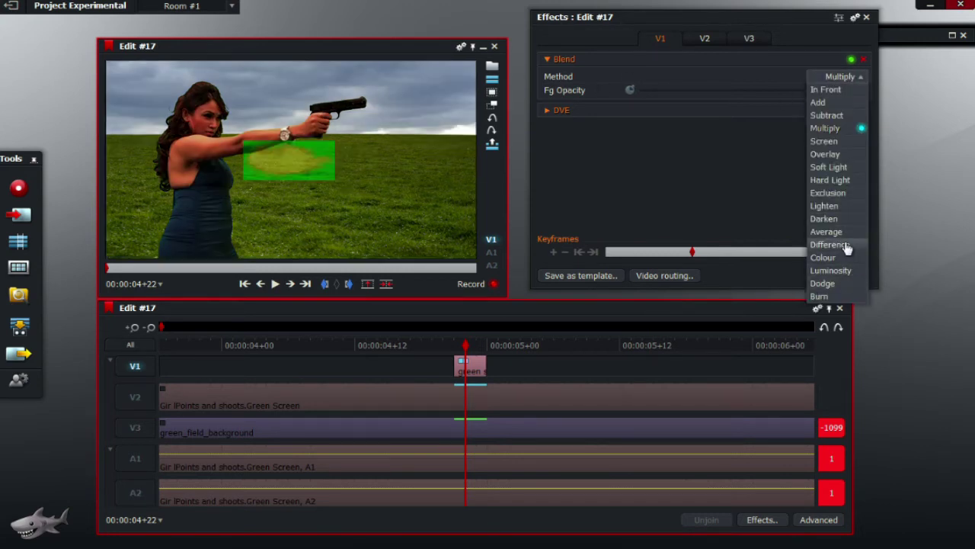
left_click(844, 244)
left_click(844, 76)
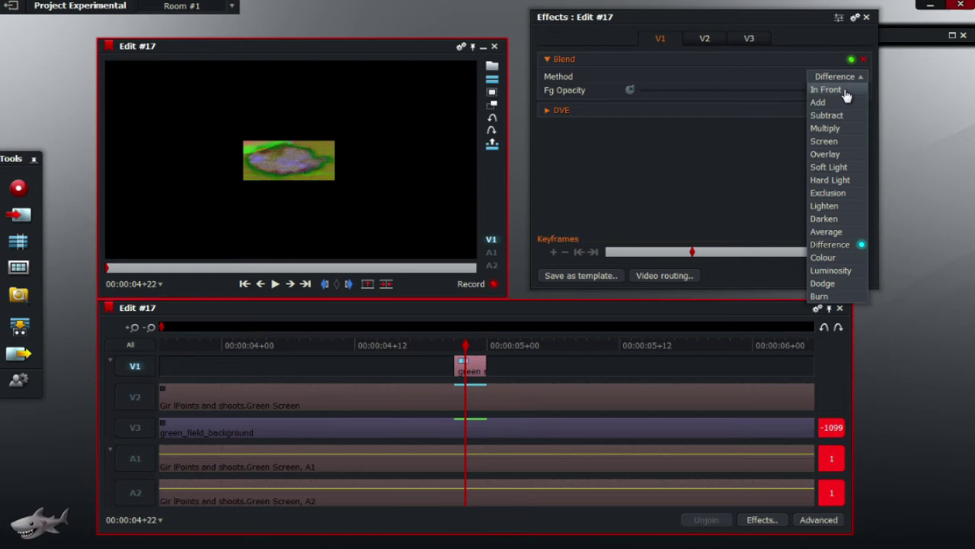
left_click(845, 90)
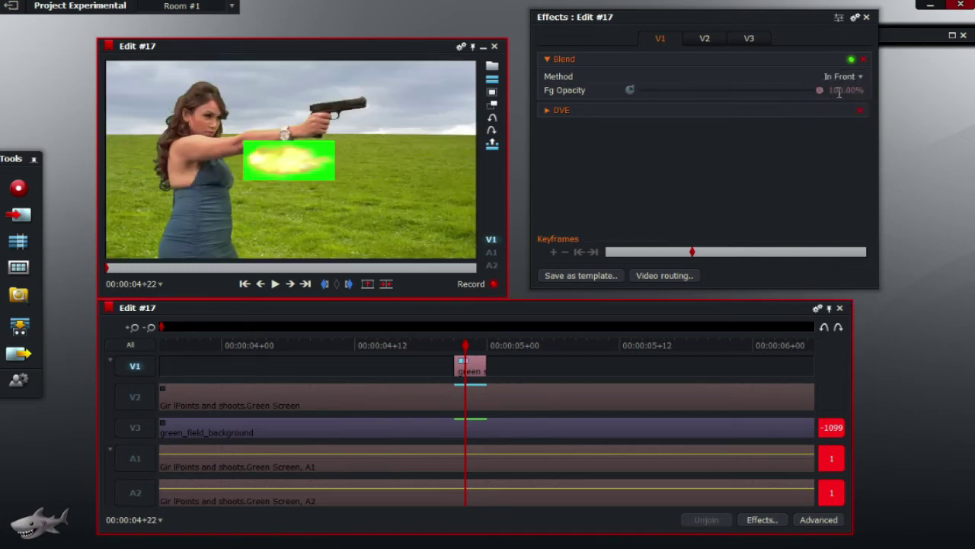
left_click(547, 61)
- Add a Keying > Greenscreen effect and narrow its hue and saturation ranges to drop the green
right_click(558, 106)
mouse_move(589, 133)
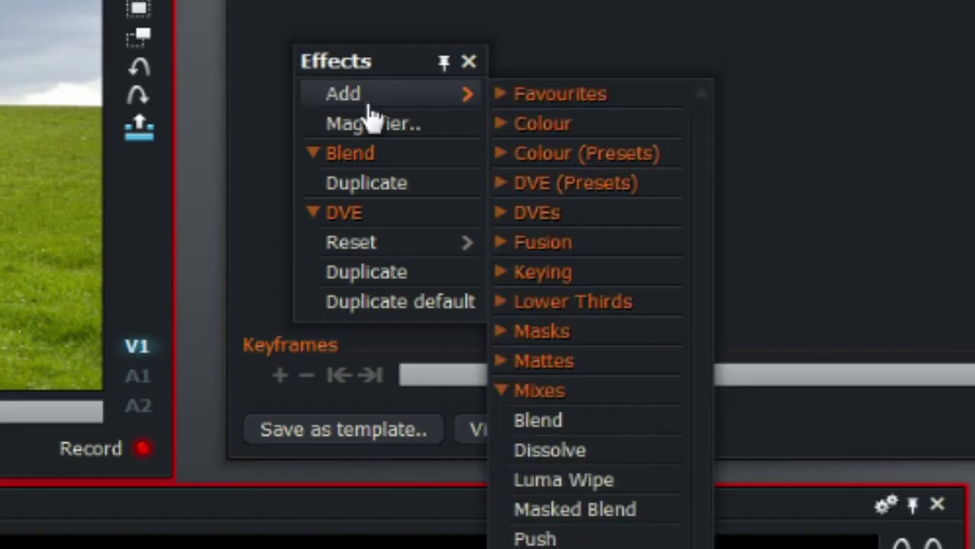
left_click(576, 390)
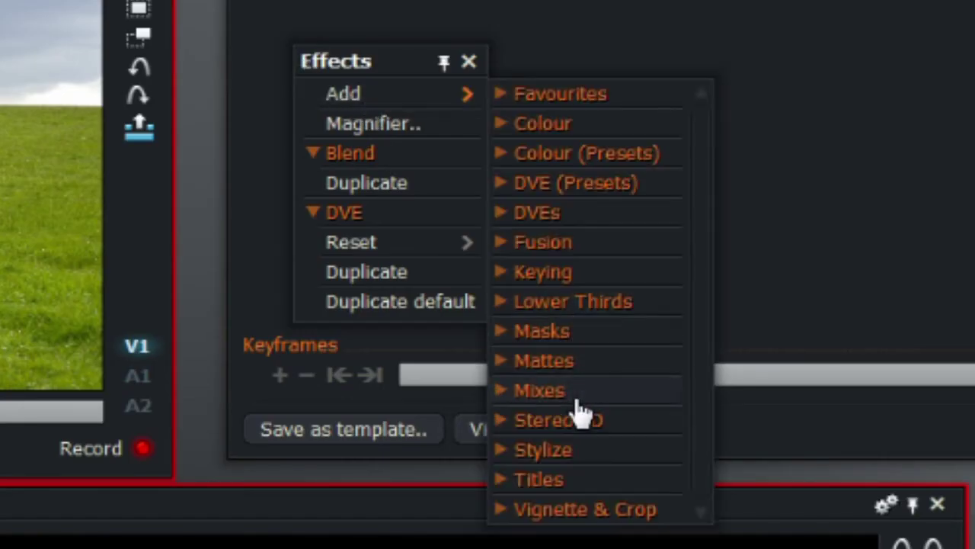
left_click(581, 276)
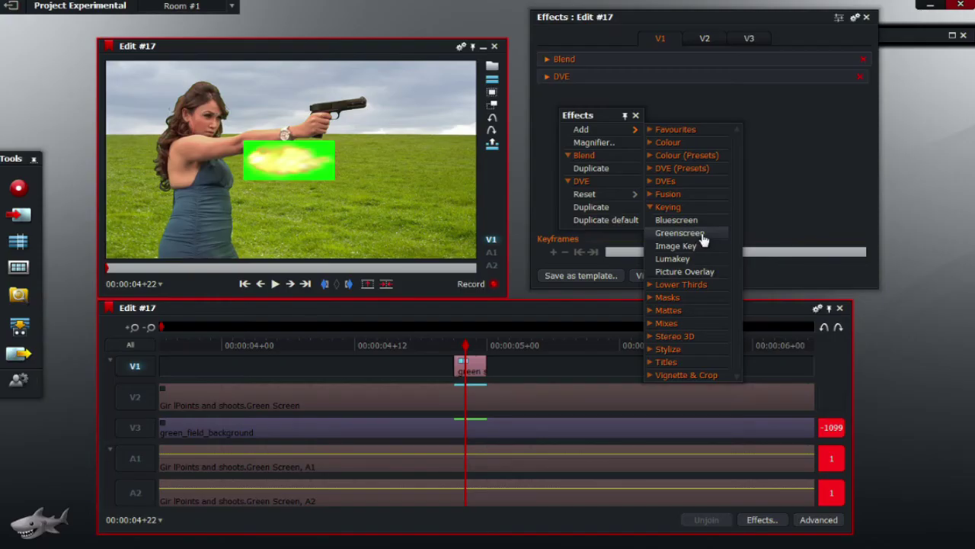
left_click(702, 233)
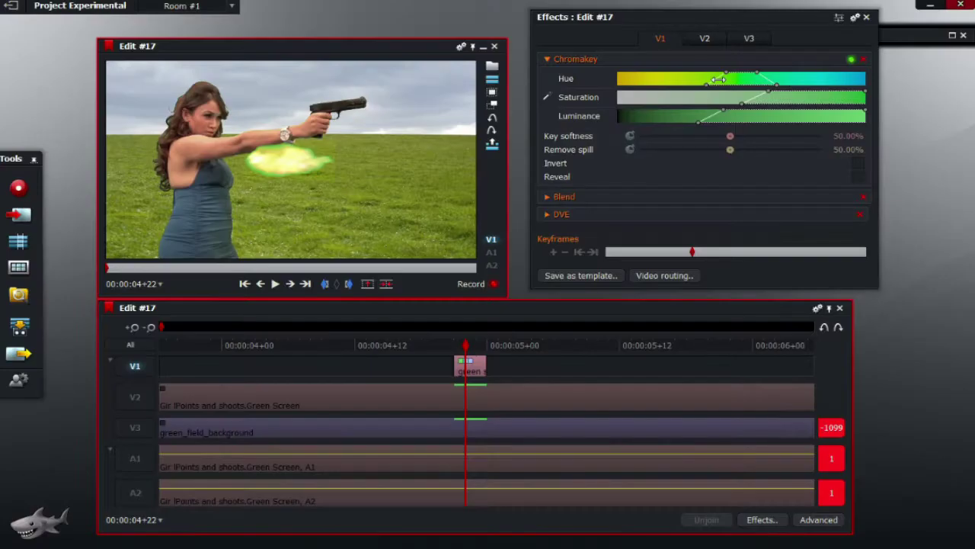
mouse_move(721, 78)
left_mouse_down()
mouse_move(661, 76)
mouse_move(720, 78)
mouse_move(694, 77)
mouse_move(717, 80)
mouse_move(705, 78)
left_mouse_up()
mouse_move(762, 94)
left_mouse_down()
mouse_move(727, 95)
mouse_move(768, 93)
left_mouse_up()
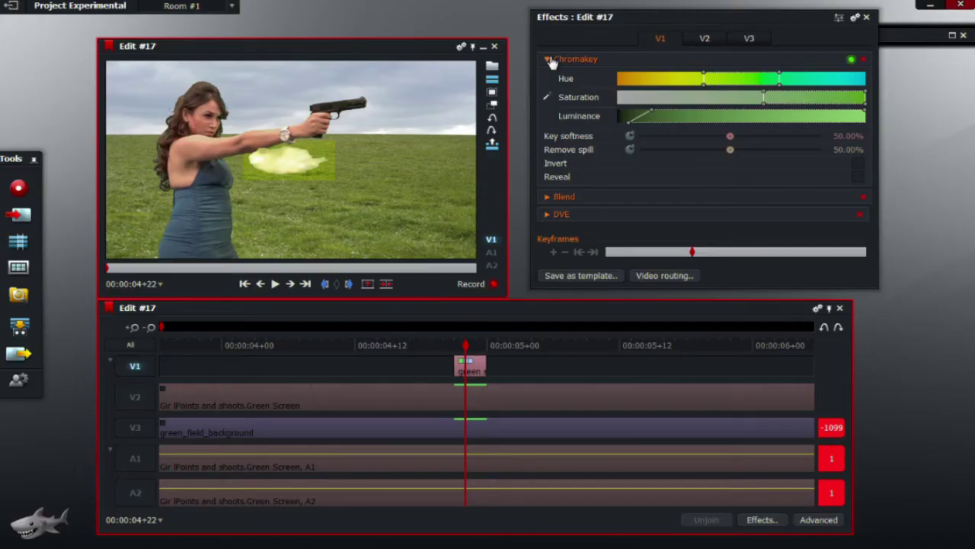
- Set the flash's DVE Position X to 0.82 and Y to 0.80, at the gun's muzzle
left_click(550, 60)
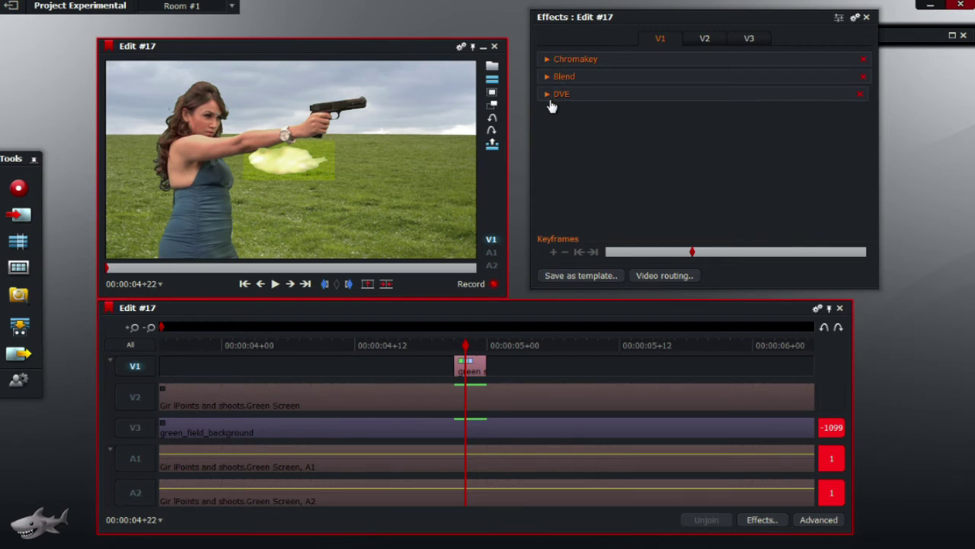
left_click(550, 97)
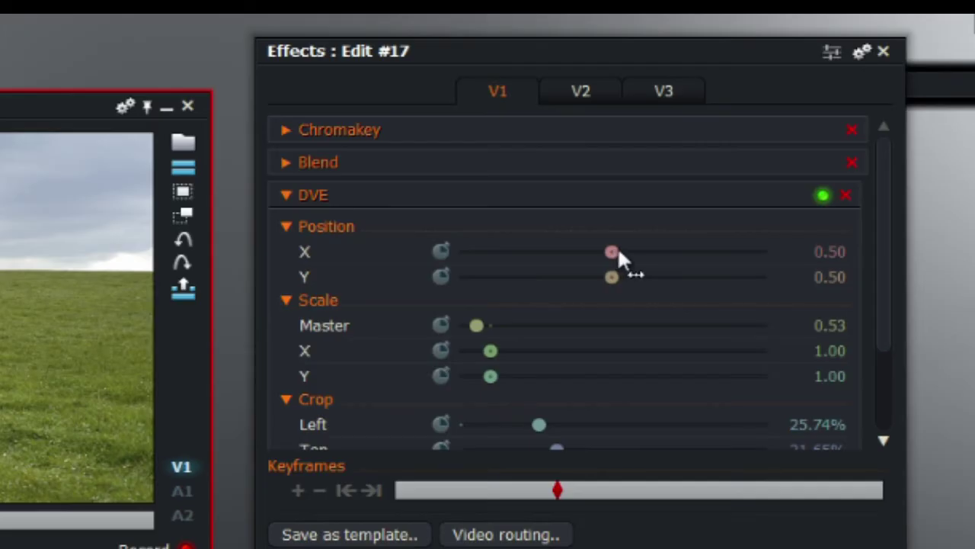
left_click_drag(724, 124, 740, 125)
left_click_drag(619, 278, 657, 330)
left_click_drag(745, 168, 743, 167)
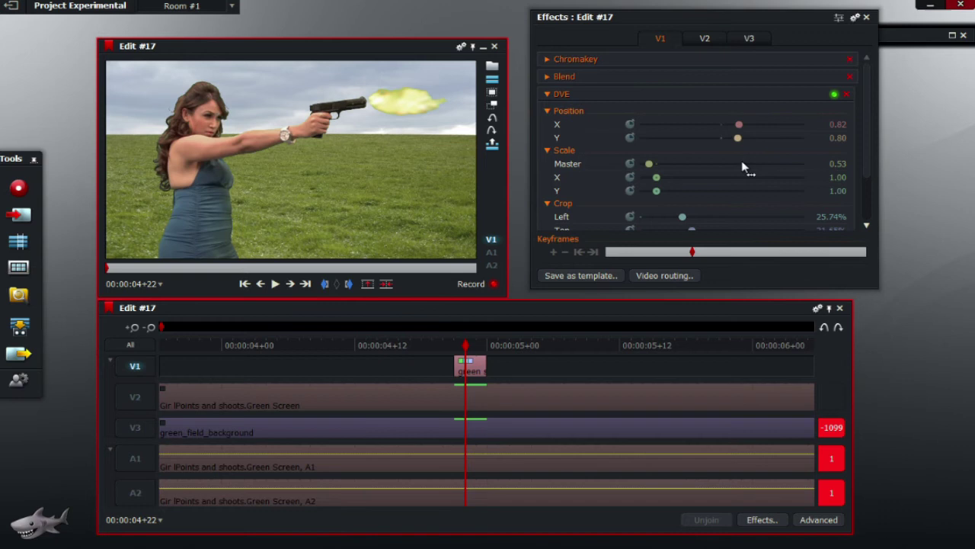
left_click_drag(739, 125, 722, 138)
mouse_move(402, 160)
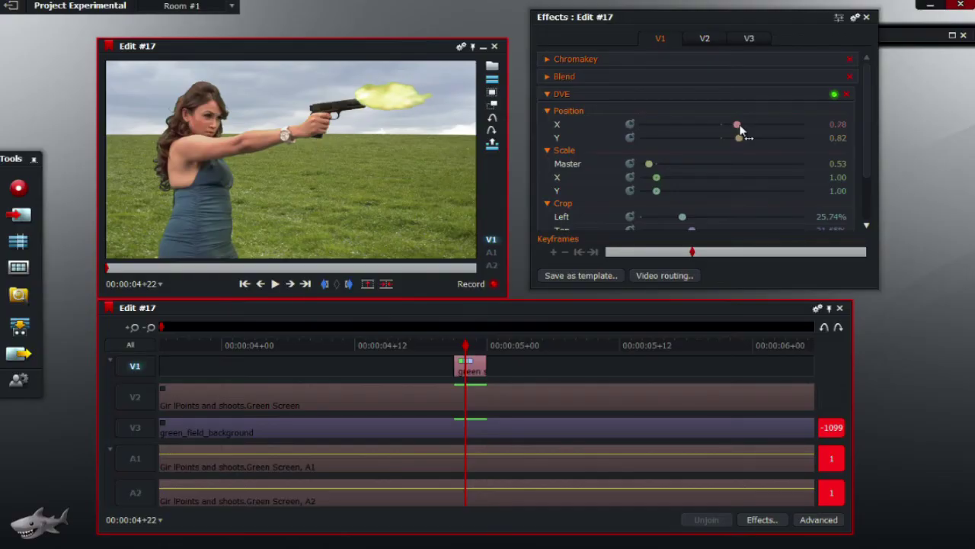
left_click_drag(740, 130, 743, 131)
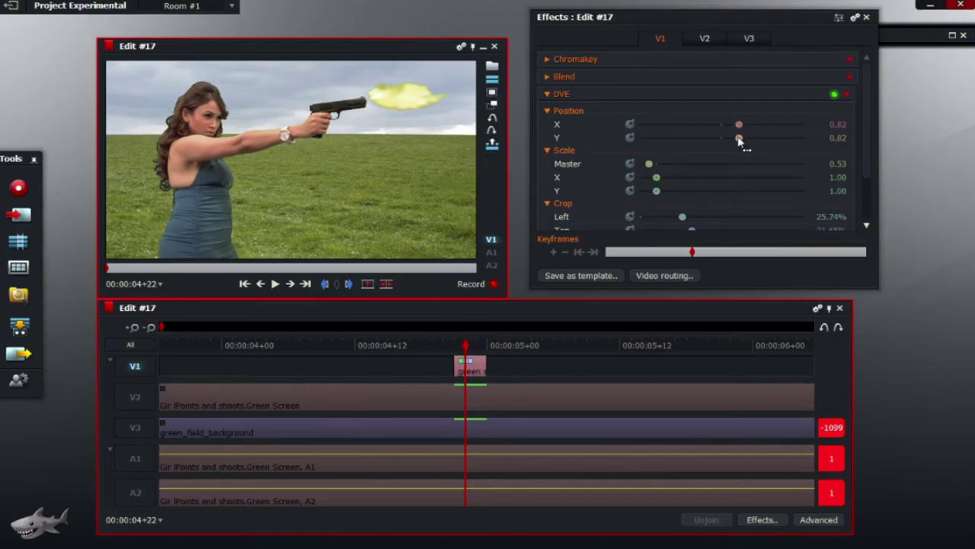
left_click_drag(740, 140, 738, 140)
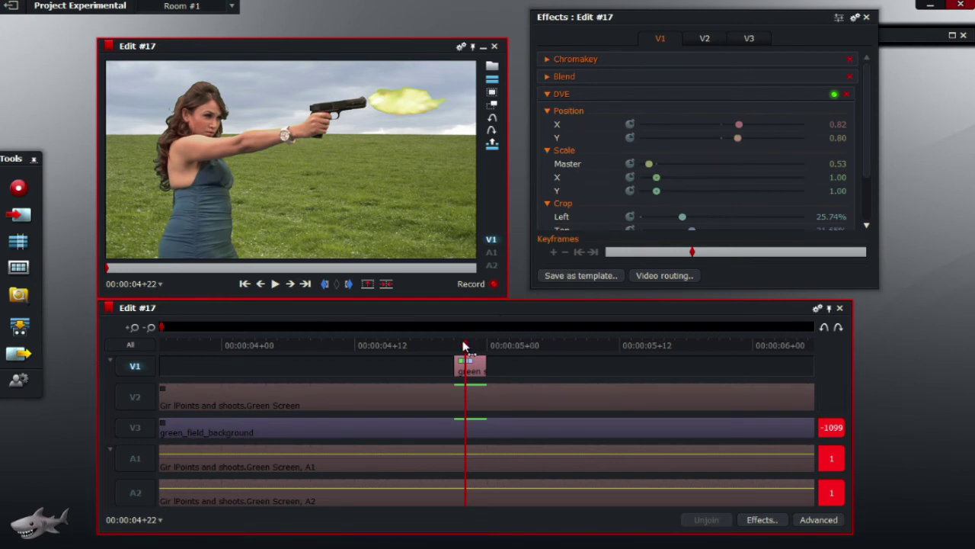
- Scrub back to 00:00:03+23, zoom the timeline out and select tracks V2, V3, A1 and A2
left_click(550, 110)
left_click(550, 111)
left_click(342, 345)
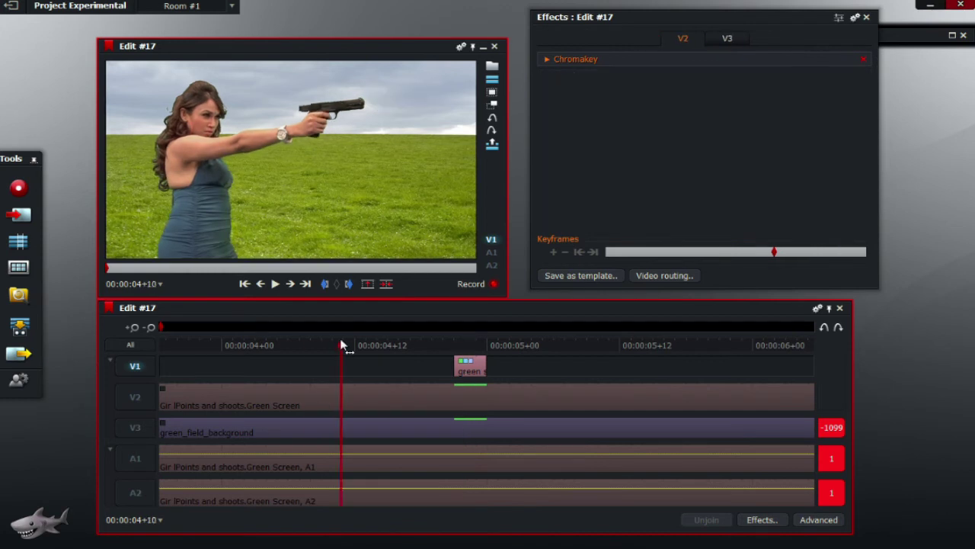
left_click_drag(342, 345, 228, 344)
left_click(149, 327)
left_click(135, 395)
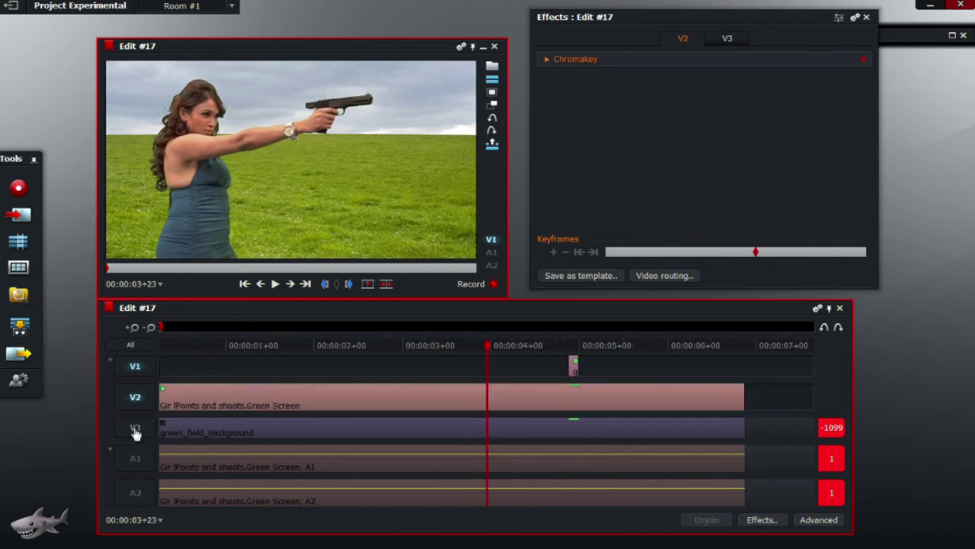
left_click_drag(135, 432, 134, 492)
- Zoom in on the flash clip and park the playhead at 00:00:04+19 just before it
left_click_drag(488, 345, 150, 342)
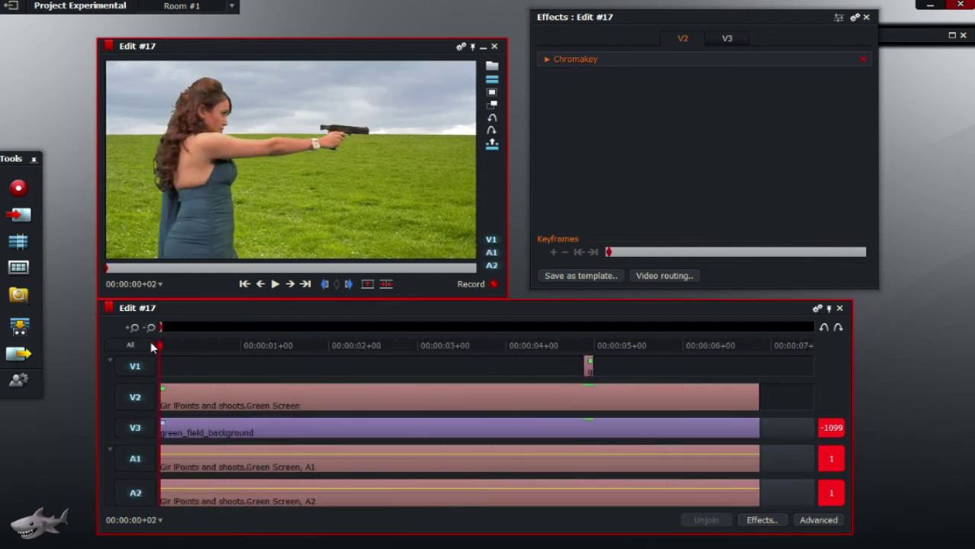
left_click(150, 327)
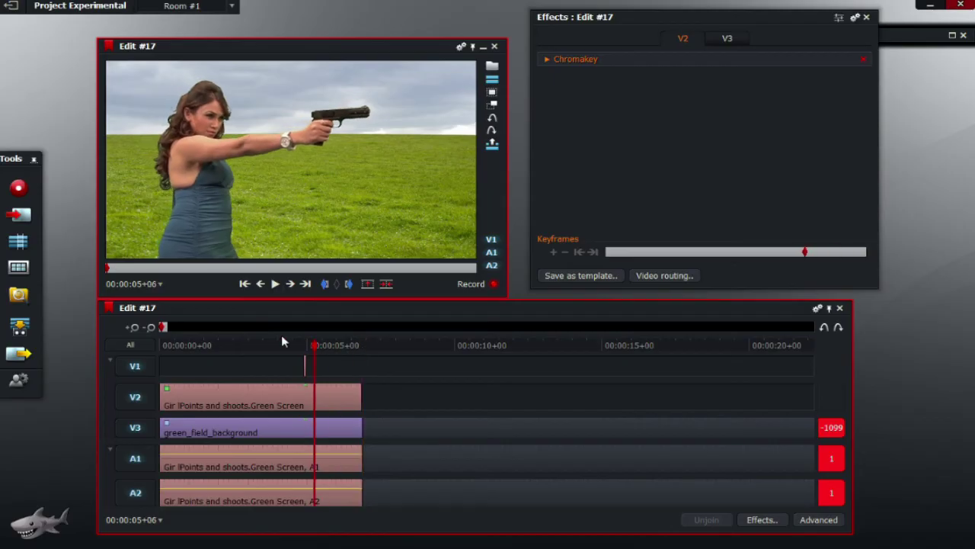
left_click(134, 327)
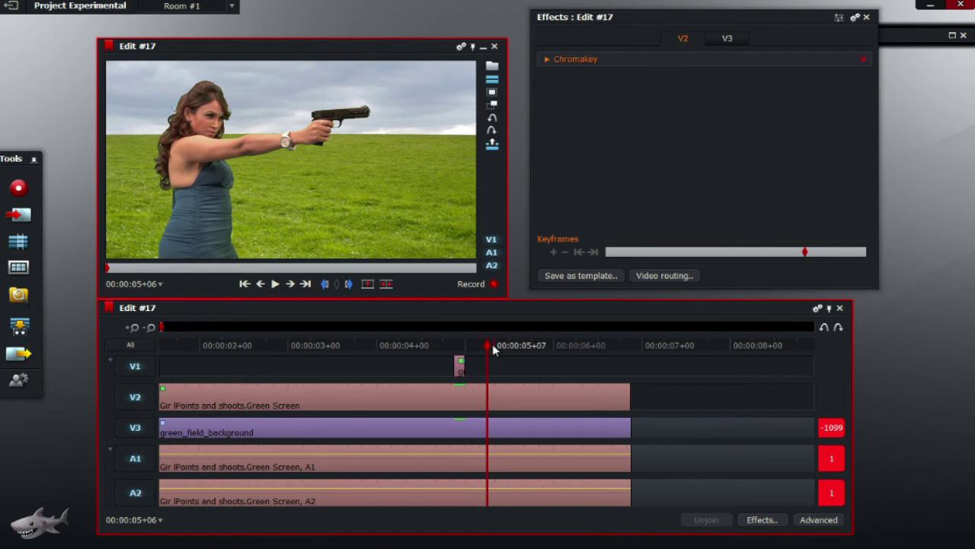
left_click(134, 327)
left_click_drag(487, 347, 367, 347)
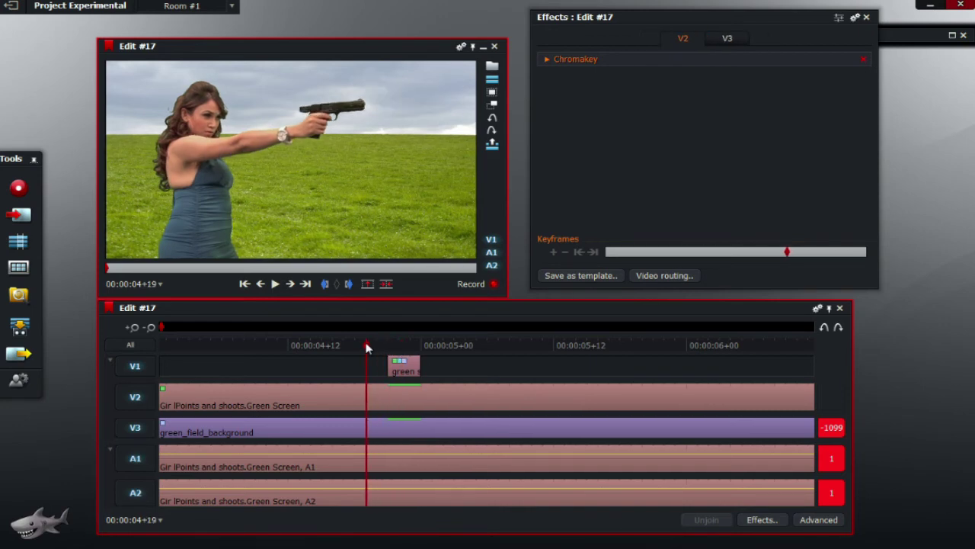
- Disable audio tracks A1 and A2, then cut V2 and V3 at the flash clip's start and end
left_click(147, 468)
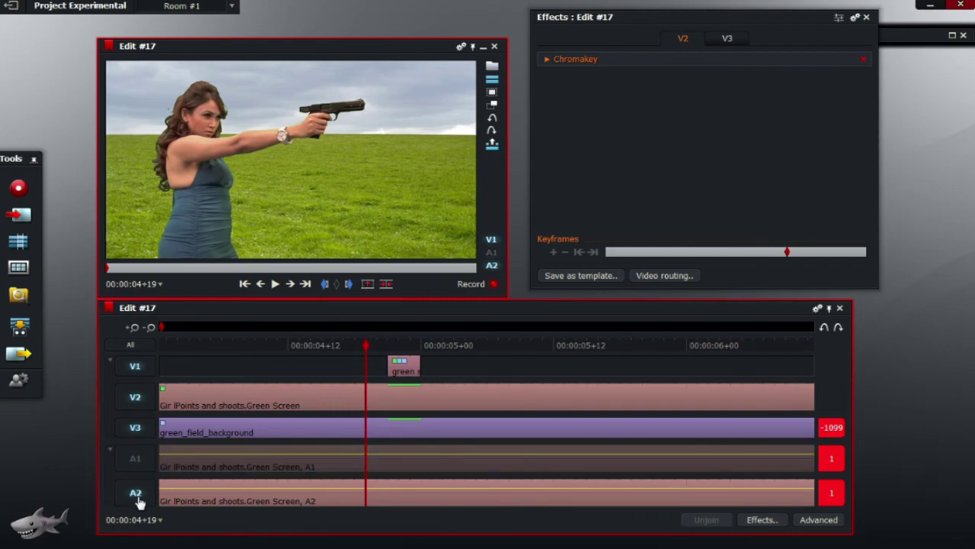
left_click(135, 494)
left_click(387, 347)
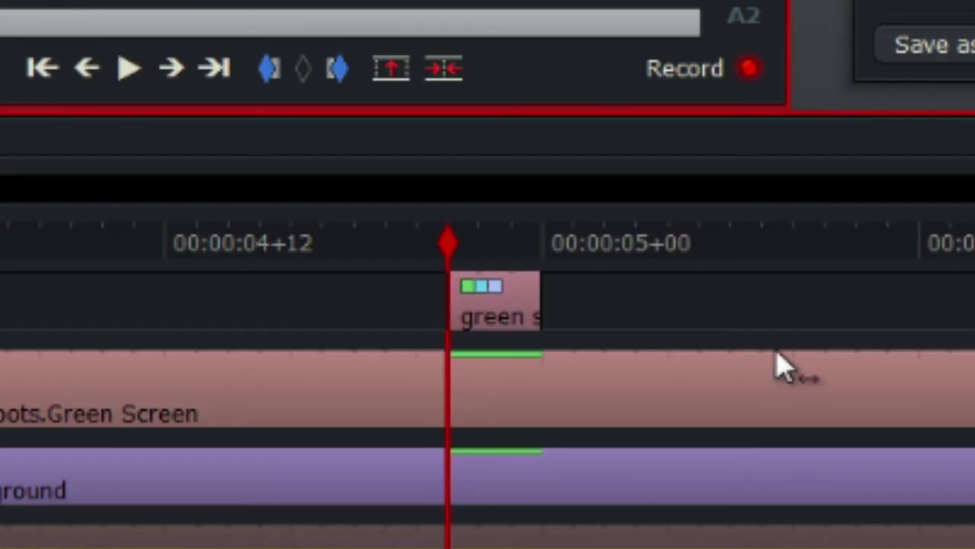
key("c")
key("Right")
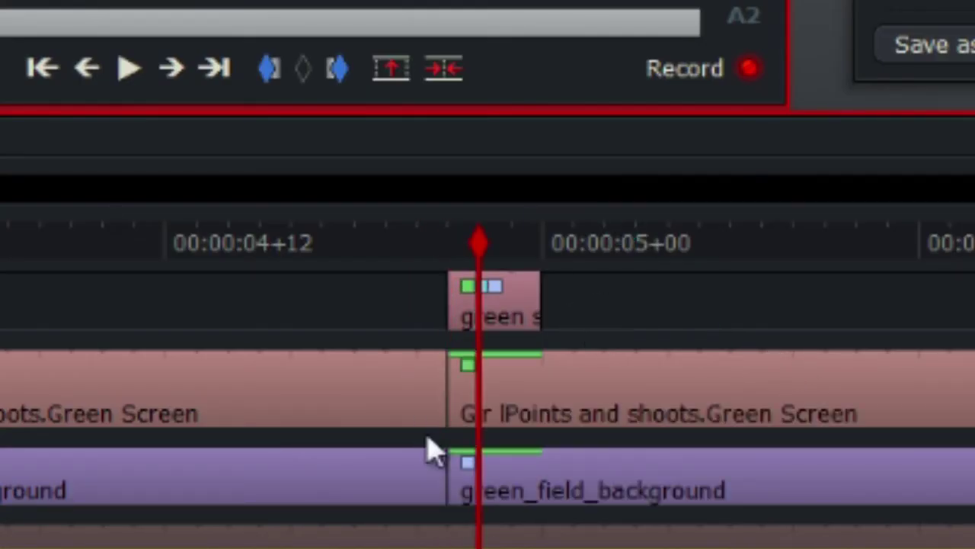
key("Right")
key("Right")
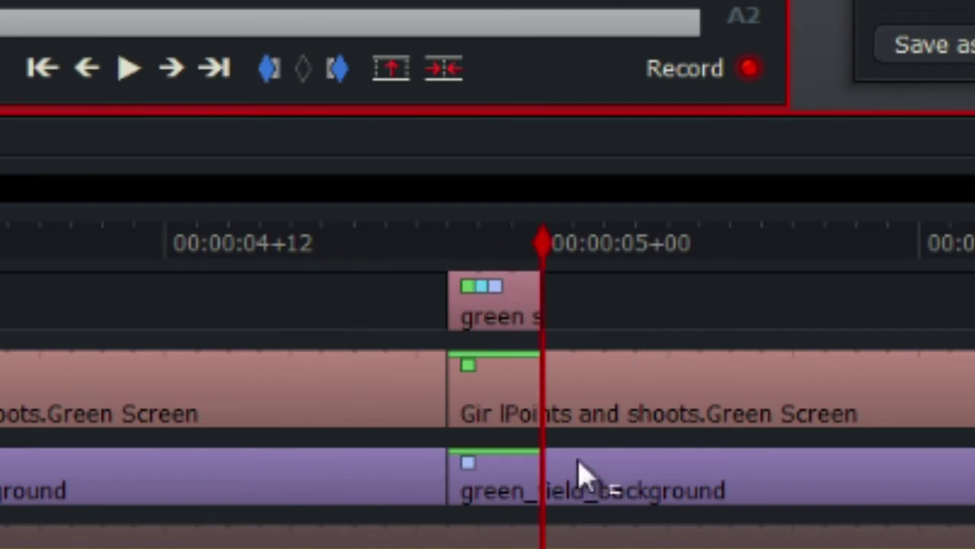
key("c")
left_click(468, 244)
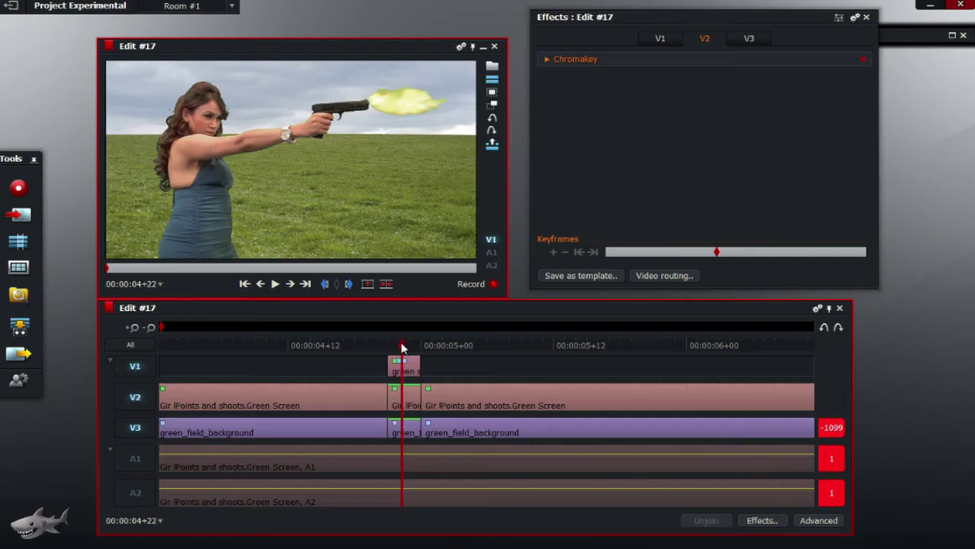
key("Left")
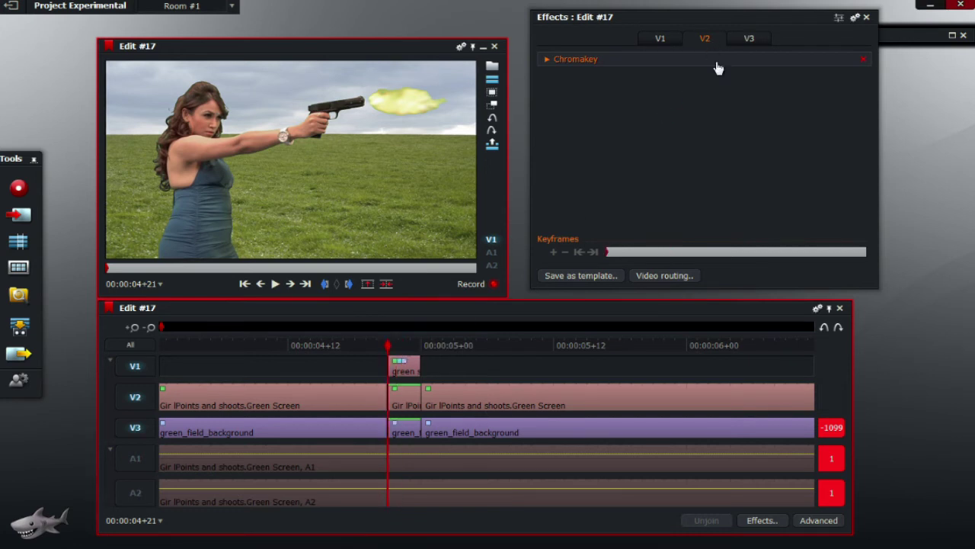
- Add a Colour > Colour Correction effect to the section under the flash
right_click(610, 96)
mouse_move(658, 115)
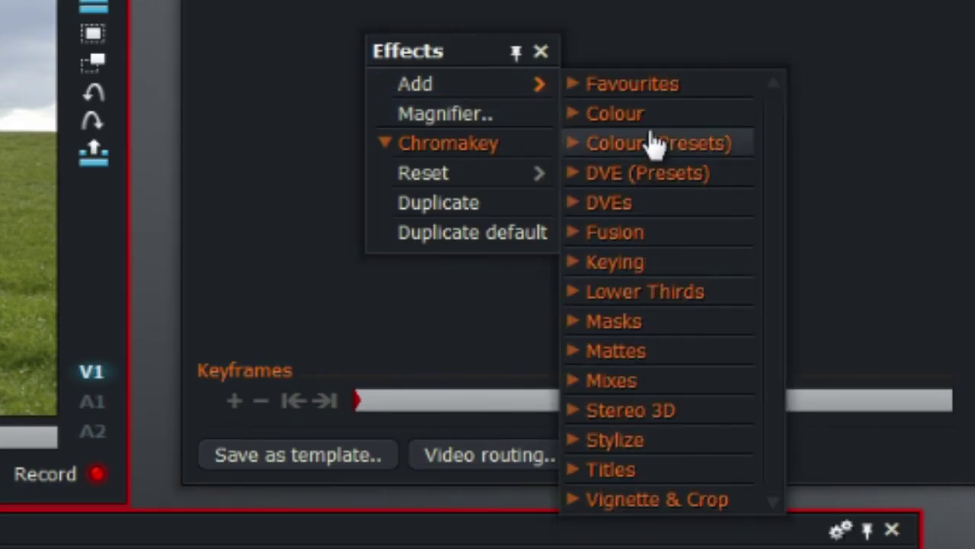
left_click(625, 114)
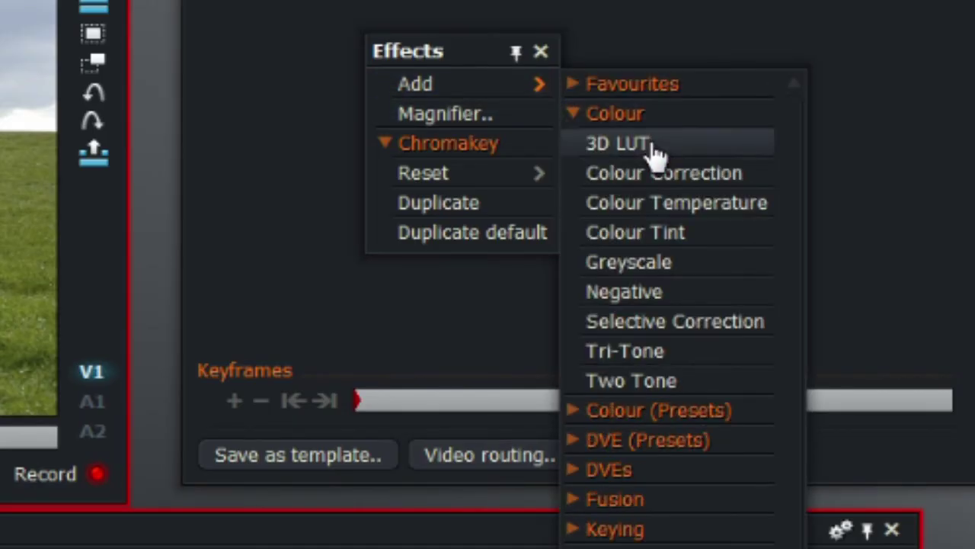
left_click(690, 174)
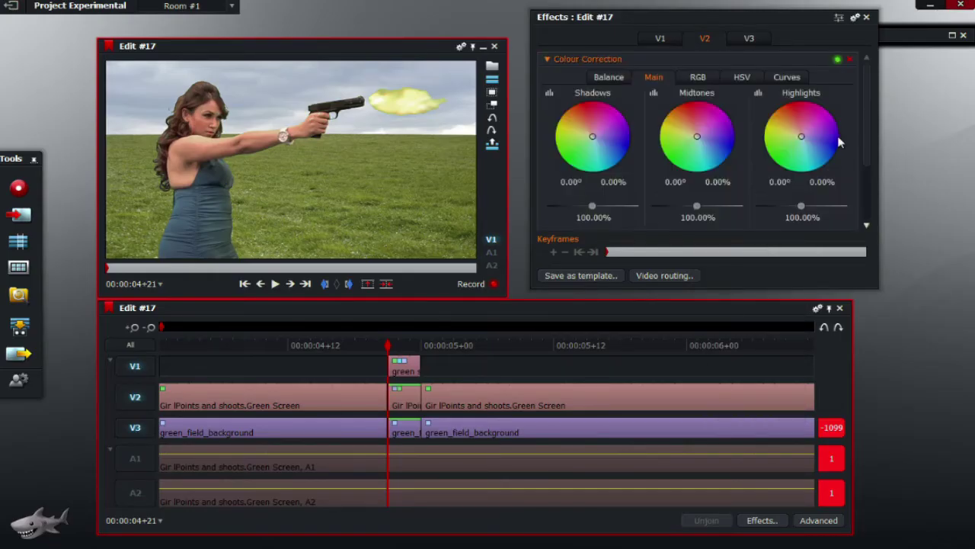
left_click_drag(868, 103, 874, 186)
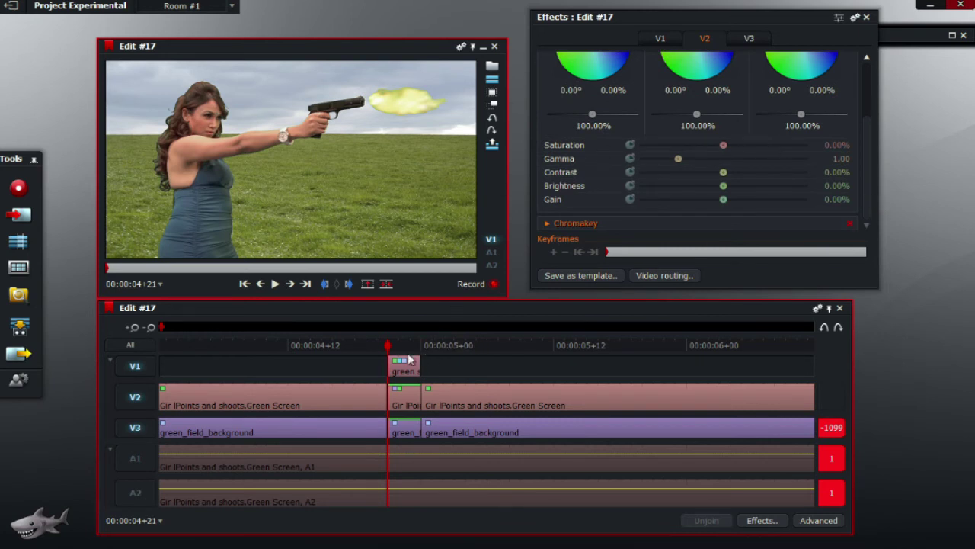
- Set the colour correction's Saturation to 47%
left_click_drag(387, 347, 395, 350)
left_click(827, 144)
type("3")
key("Return")
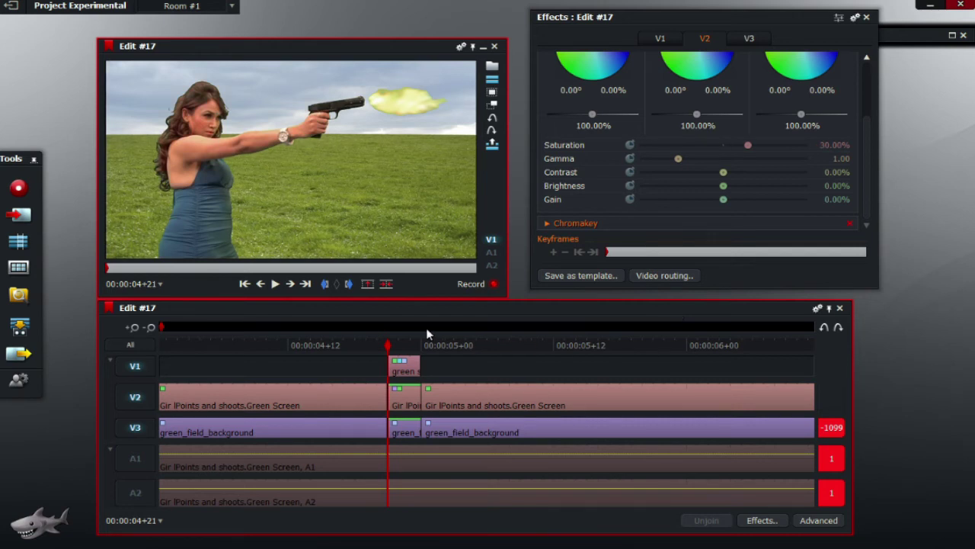
- Scrub before and into the flash section to compare colours, ending at 04+08
mouse_move(395, 349)
left_mouse_down()
mouse_move(375, 342)
mouse_move(398, 347)
left_mouse_up()
scroll(869, 167, "down", 3)
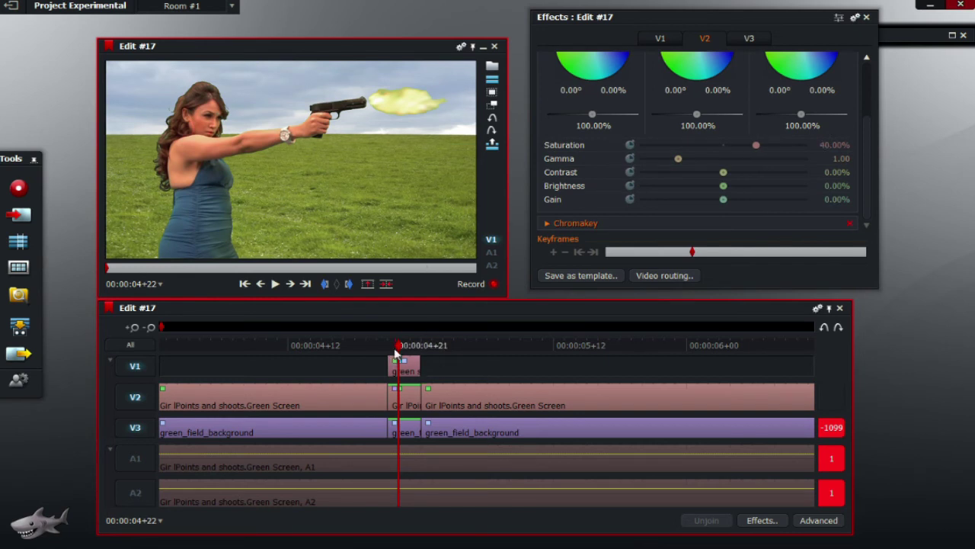
mouse_move(393, 343)
left_mouse_down()
mouse_move(376, 347)
mouse_move(406, 351)
mouse_move(388, 349)
left_mouse_up()
scroll(833, 148, "down", 3)
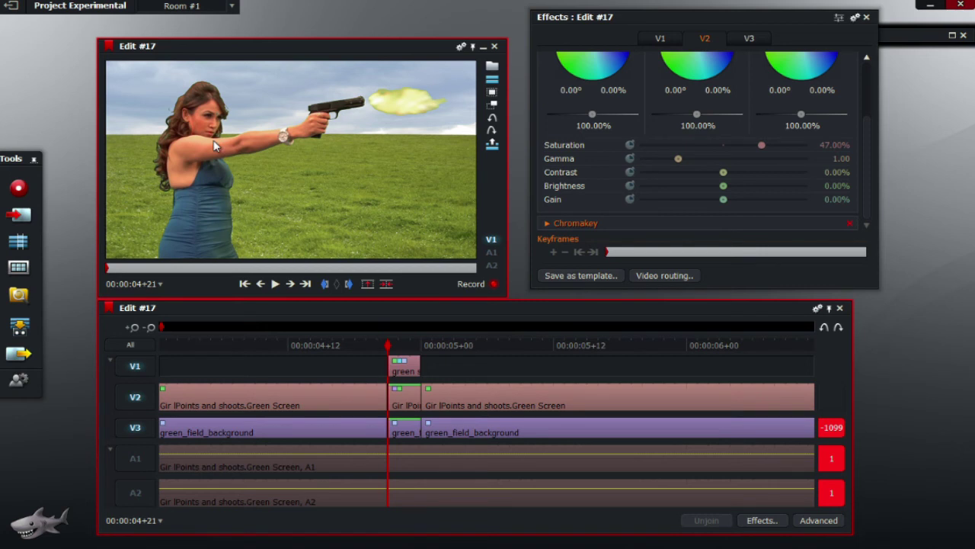
left_click(398, 346)
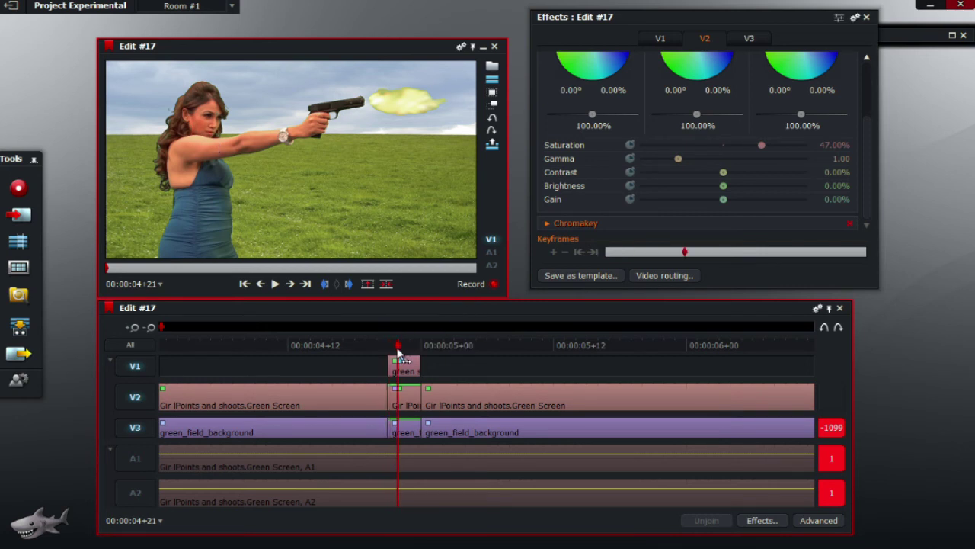
left_click(244, 347)
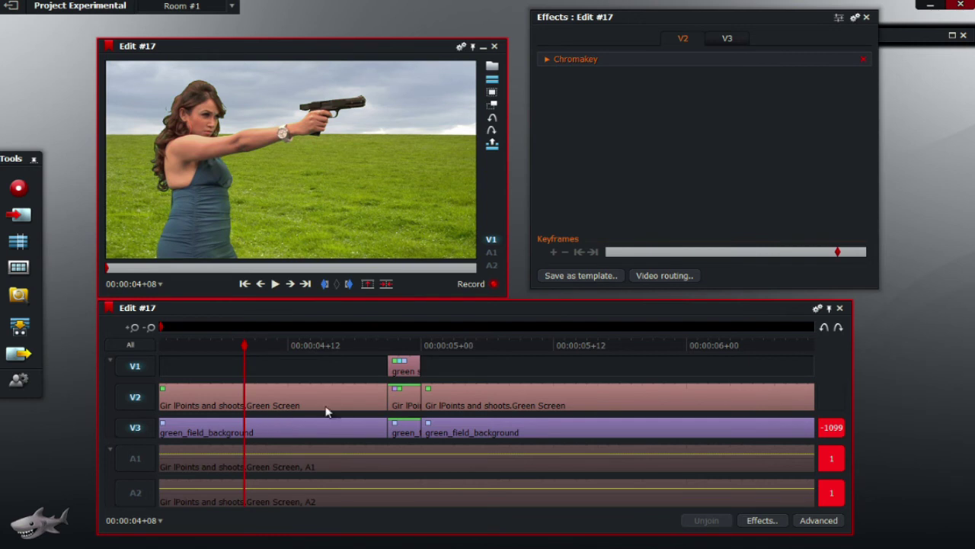
- Add a Colour > Colour Correction effect to the V2 clip before the flash
right_click(262, 384)
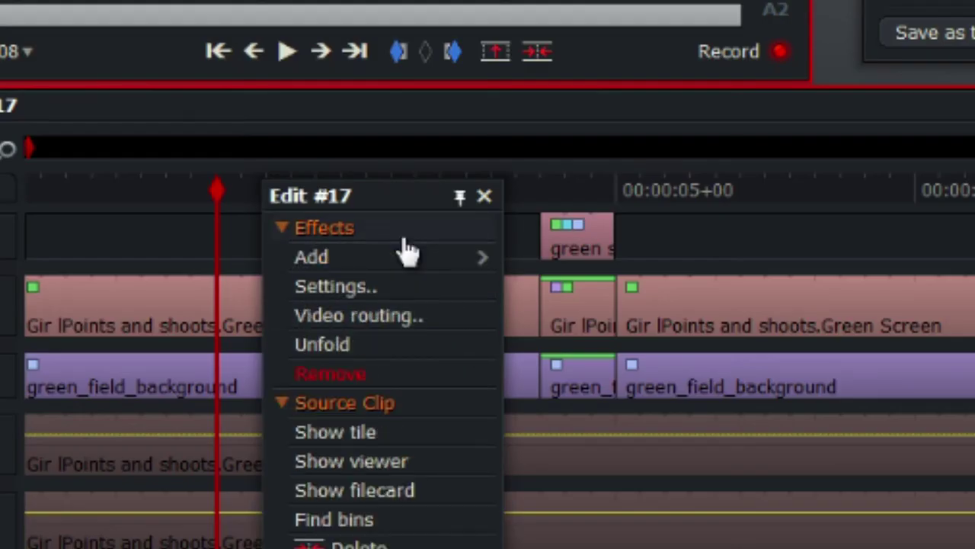
left_click(396, 263)
left_click(588, 143)
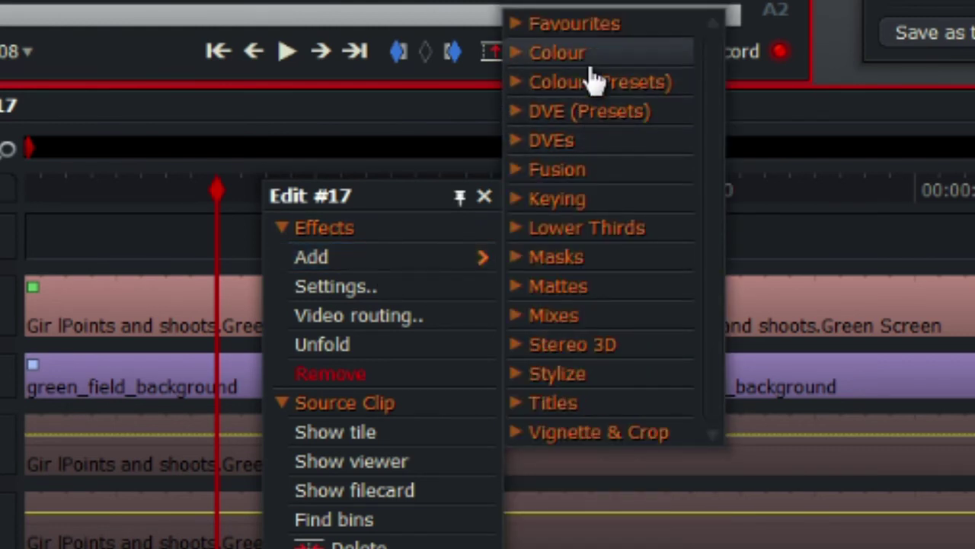
left_click(591, 61)
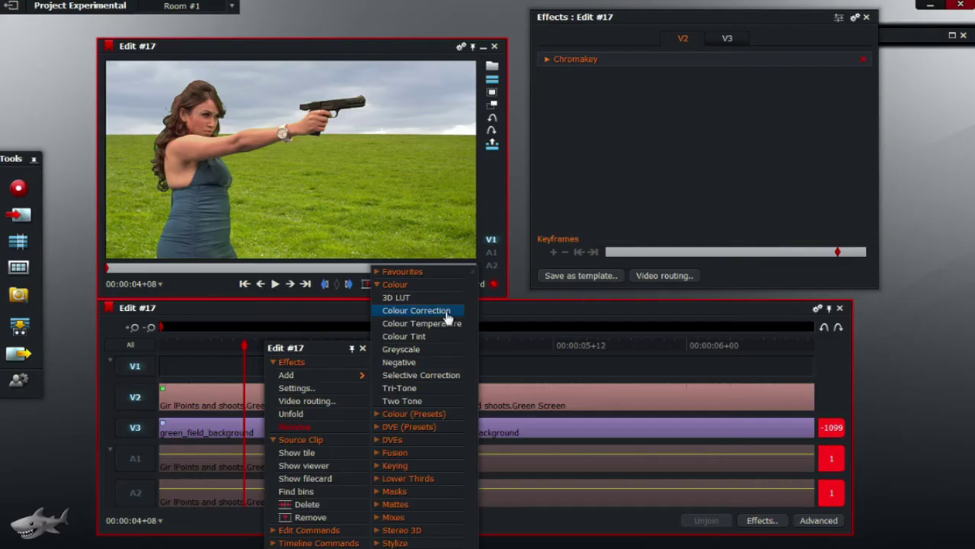
left_click(663, 114)
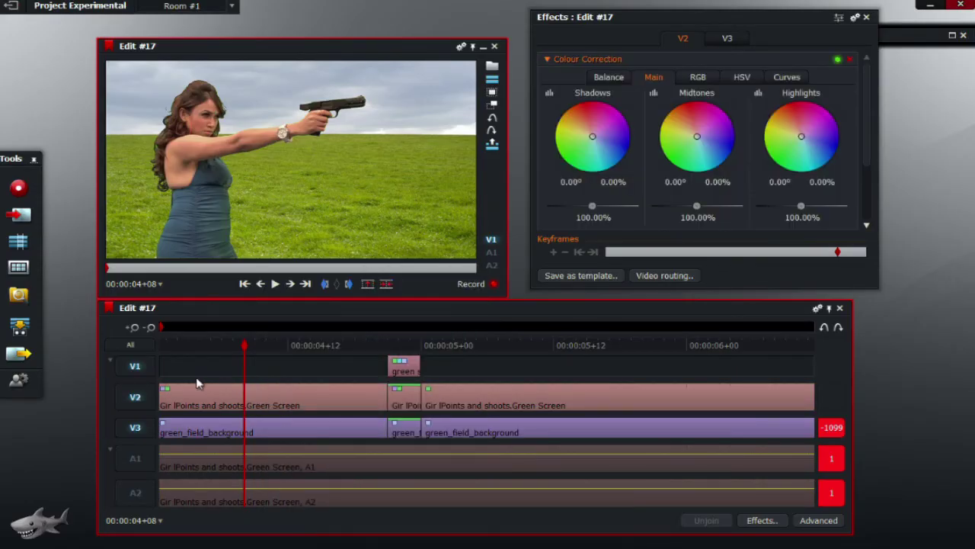
- Scroll to the Saturation field and start entering -30%
left_click(151, 328)
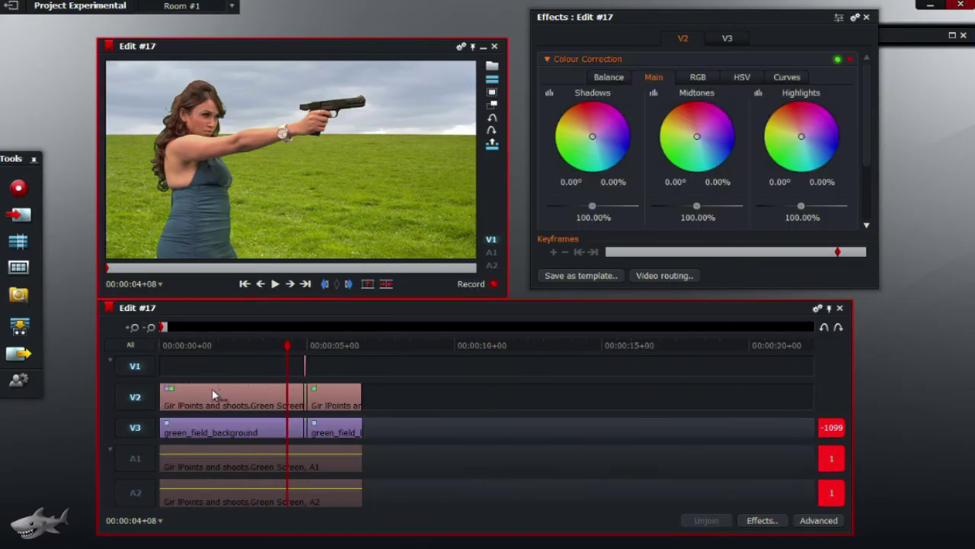
left_click(133, 328)
left_click(133, 327)
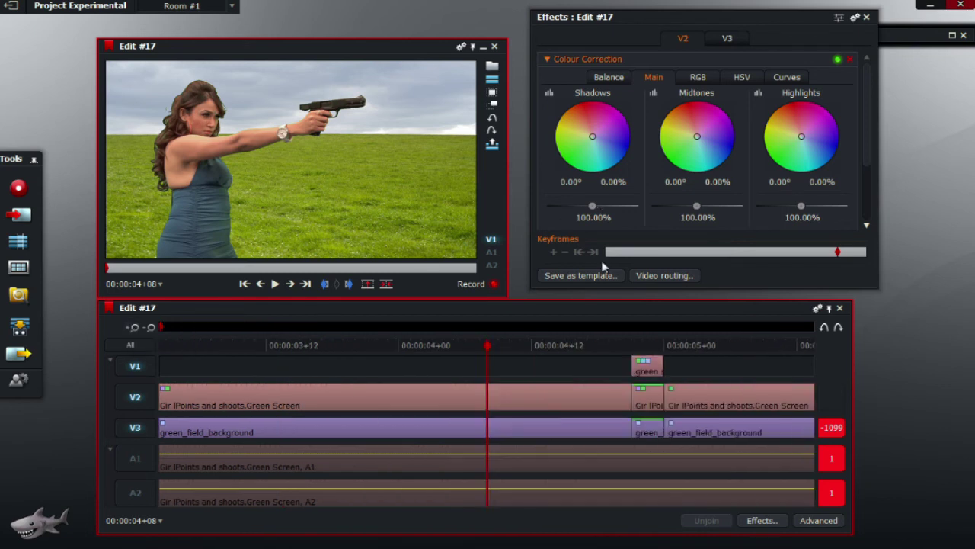
left_click_drag(864, 100, 874, 154)
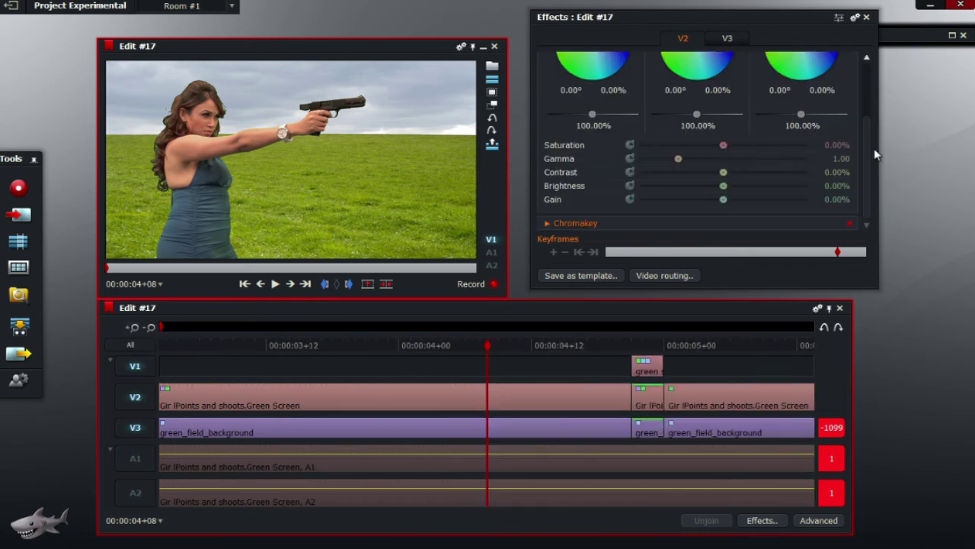
left_click(825, 146)
left_click(640, 343)
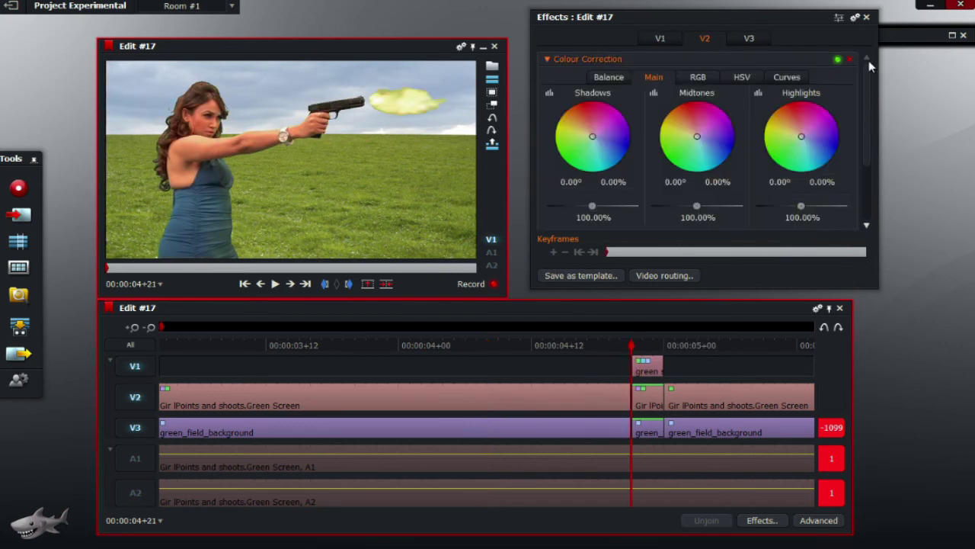
left_click_drag(868, 134, 868, 204)
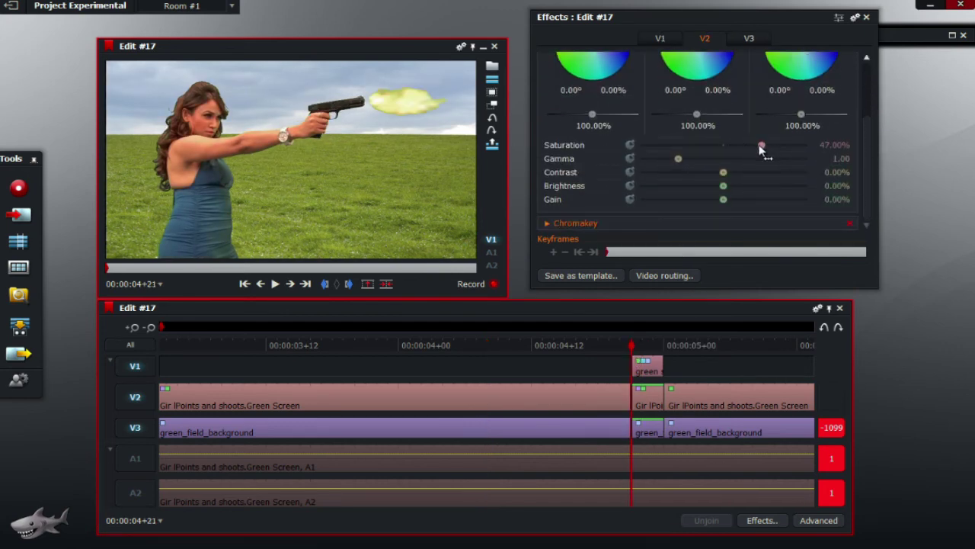
left_click_drag(760, 151, 724, 151)
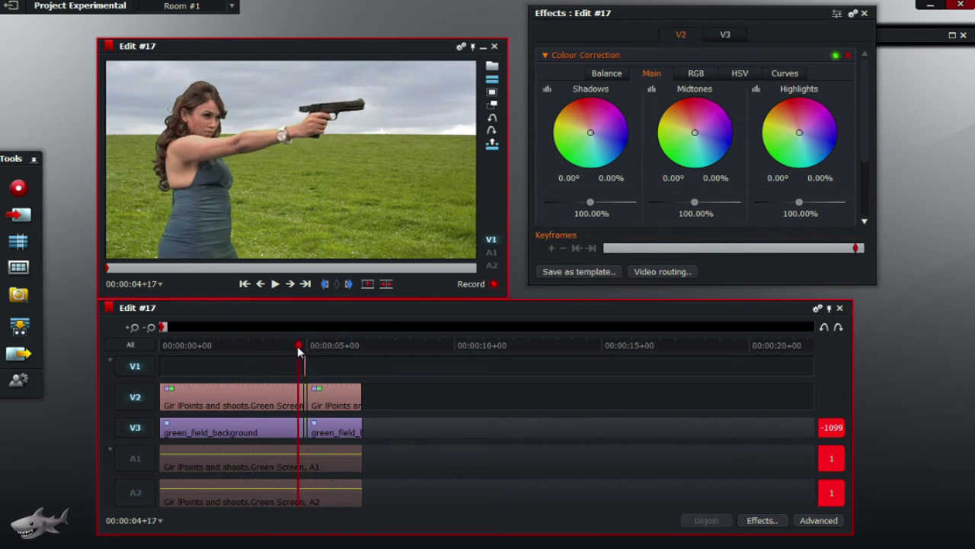
left_click(136, 461)
left_click(137, 494)
left_click(302, 347)
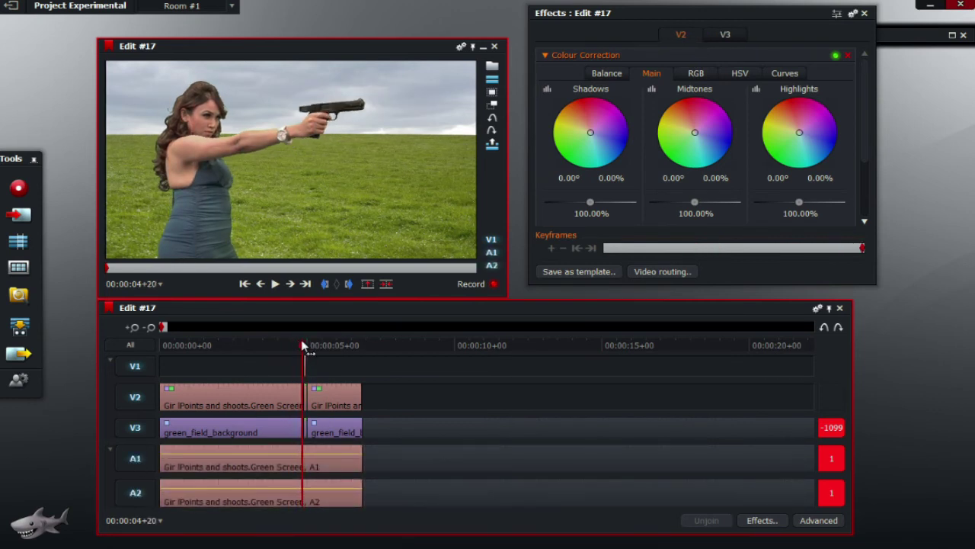
key("Right")
key("Right")
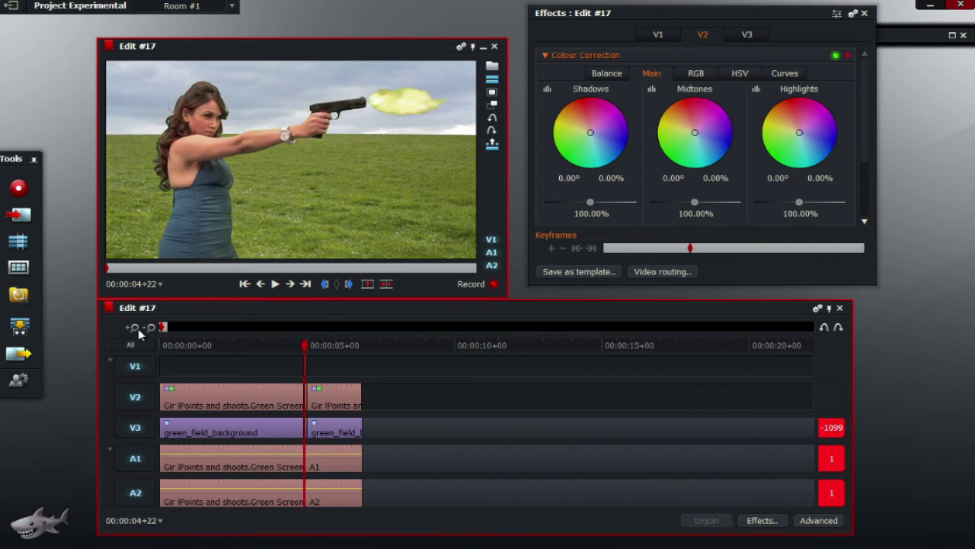
left_click(303, 348)
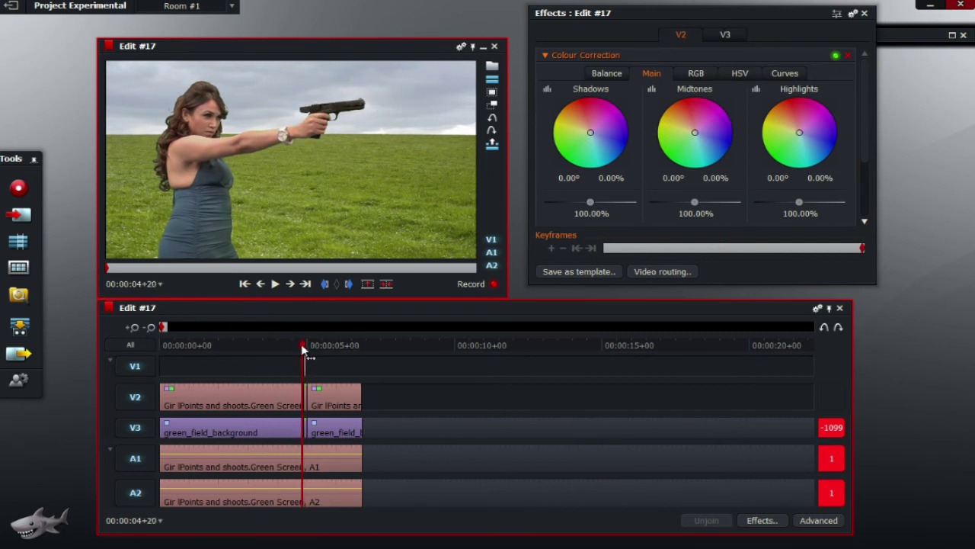
left_click(303, 348)
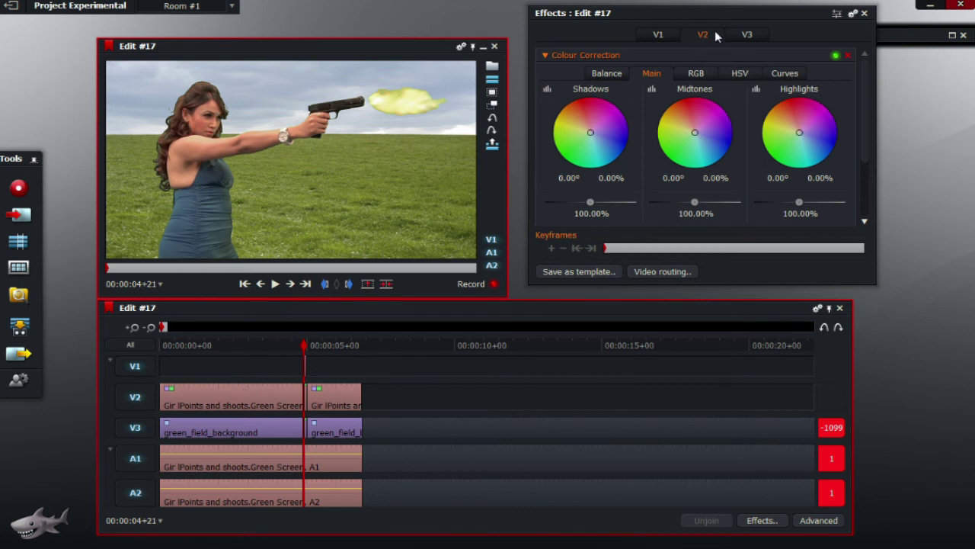
- On the first V3 background piece, set DVE Scale Master to about 1.80 and Position Y to 0.17
left_click_drag(305, 346, 296, 348)
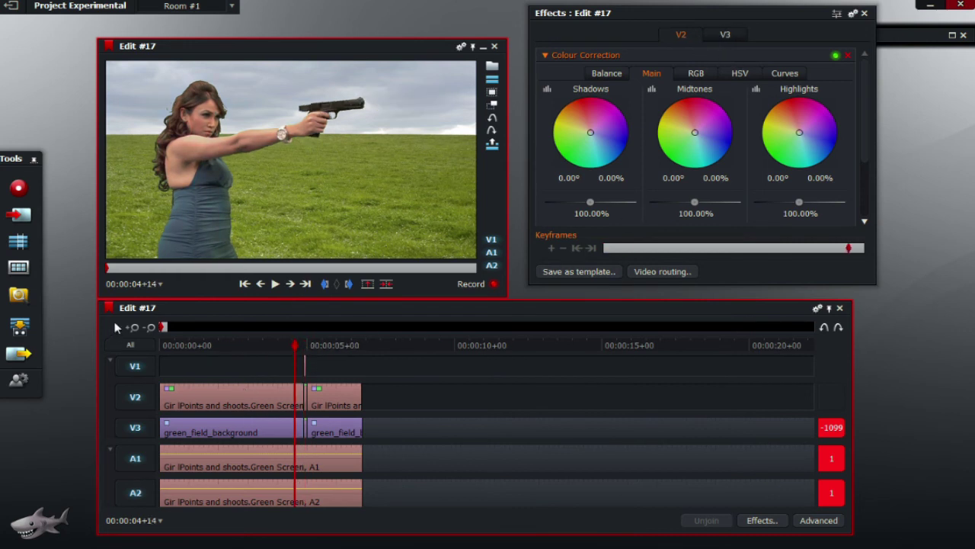
left_click(133, 327)
left_click(728, 35)
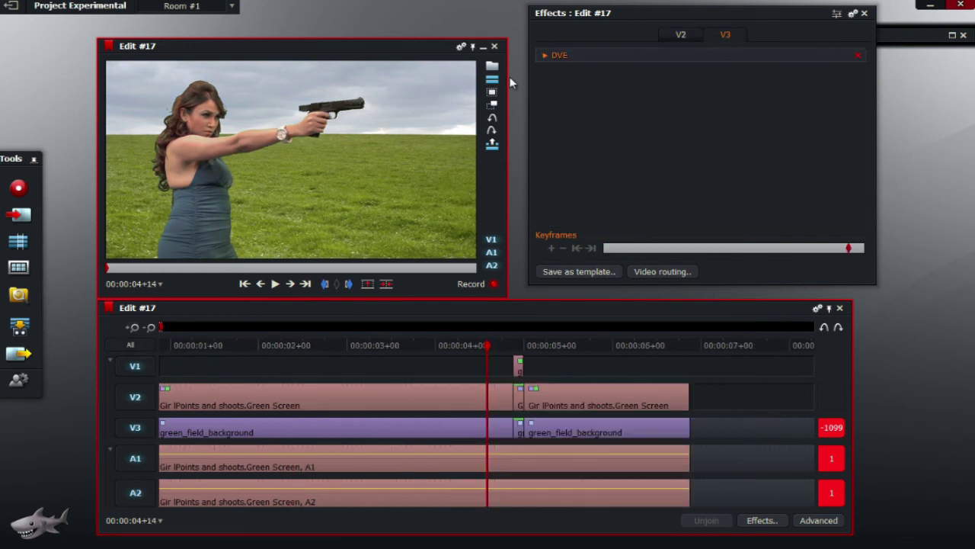
left_click(546, 58)
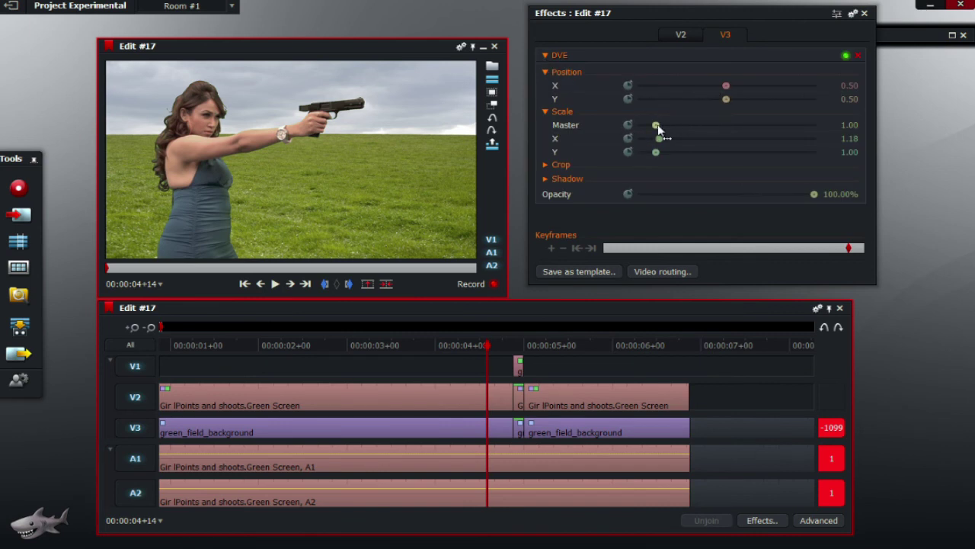
left_click_drag(658, 129, 674, 131)
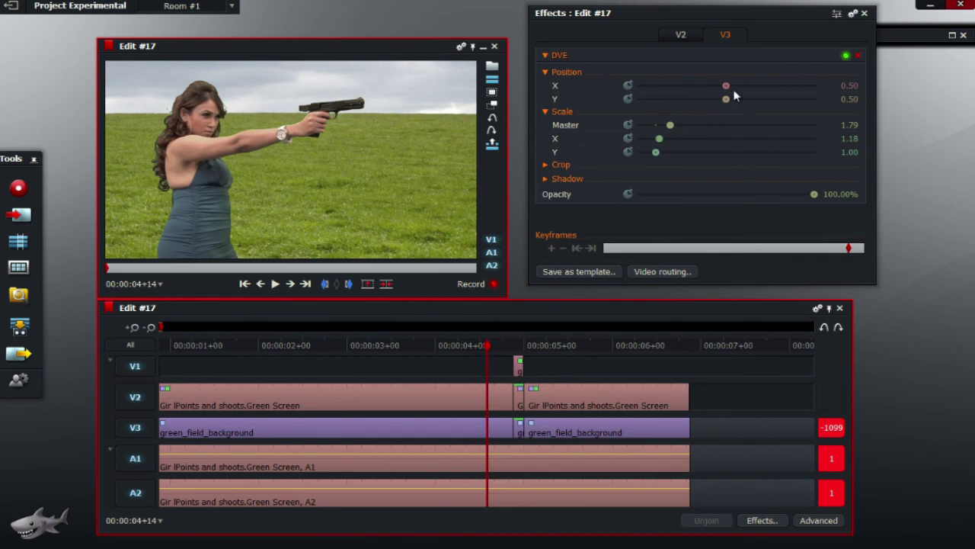
left_click_drag(726, 98, 716, 103)
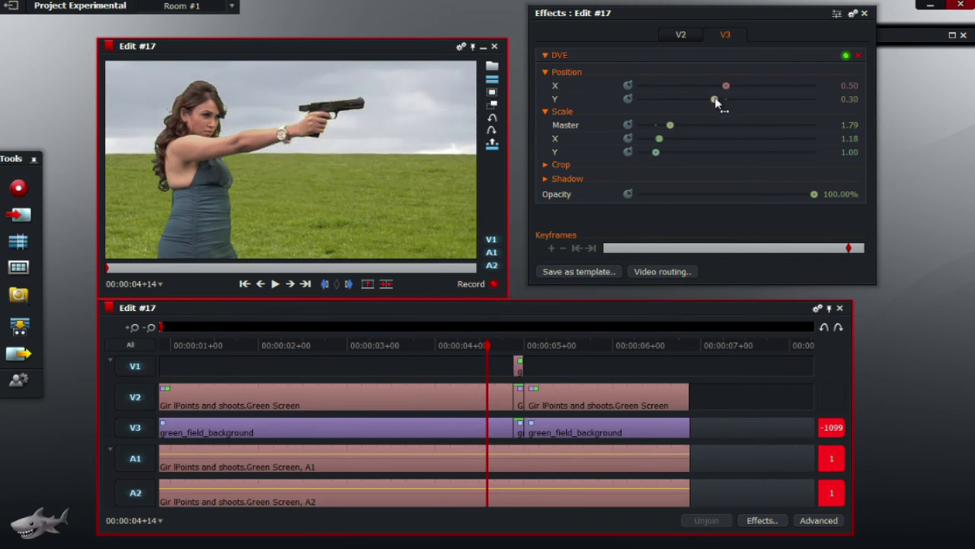
type("0")
key("BackSpace")
key("Return")
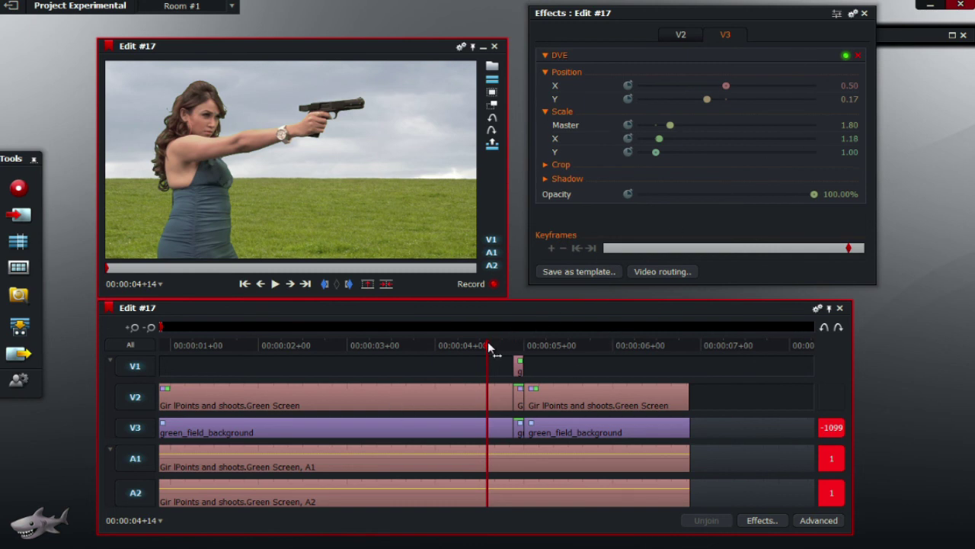
- Set the background's Position Y to 0.17 at the muzzle-flash frame too
left_click_drag(492, 349, 520, 349)
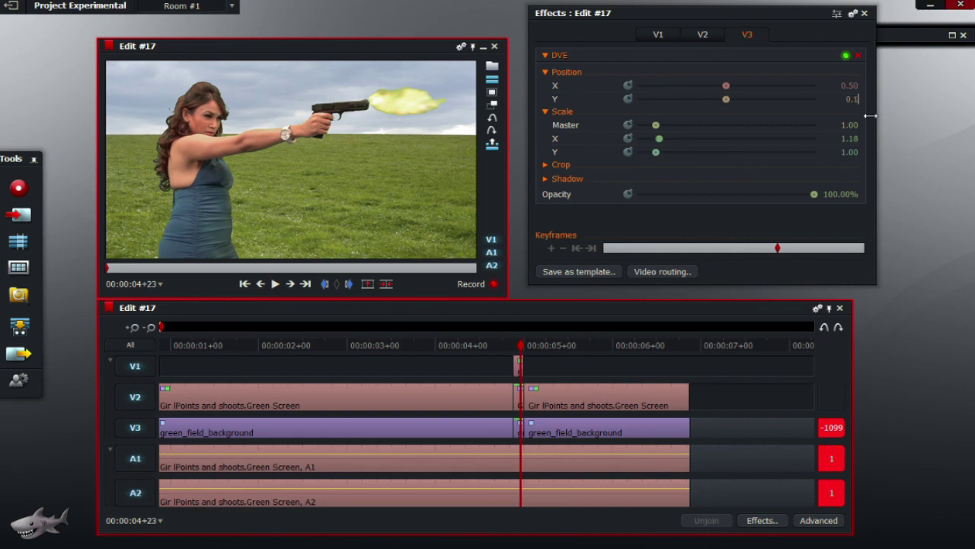
type("7")
key("Return")
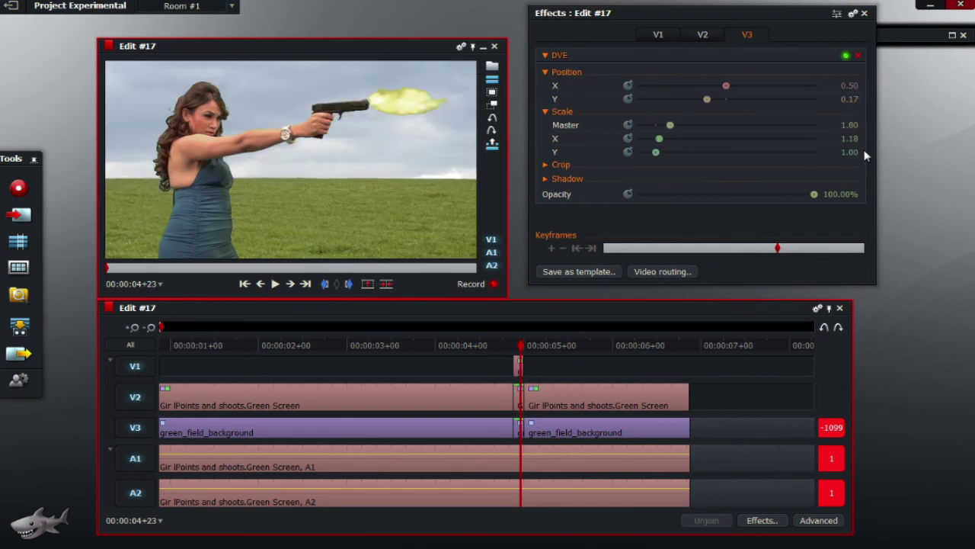
- On the next background piece, set Position Y to 0.17 and Scale Master to 1.80
left_click(562, 345)
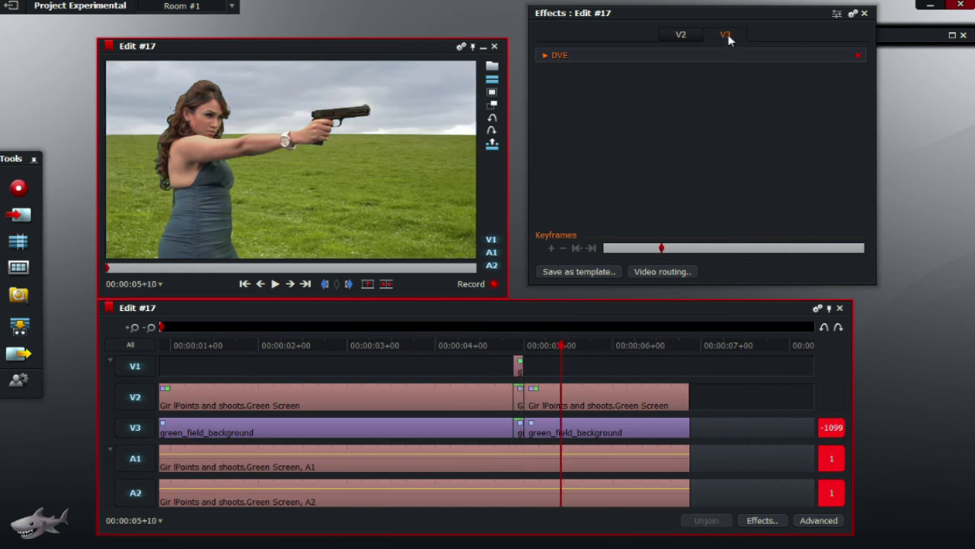
left_click(729, 36)
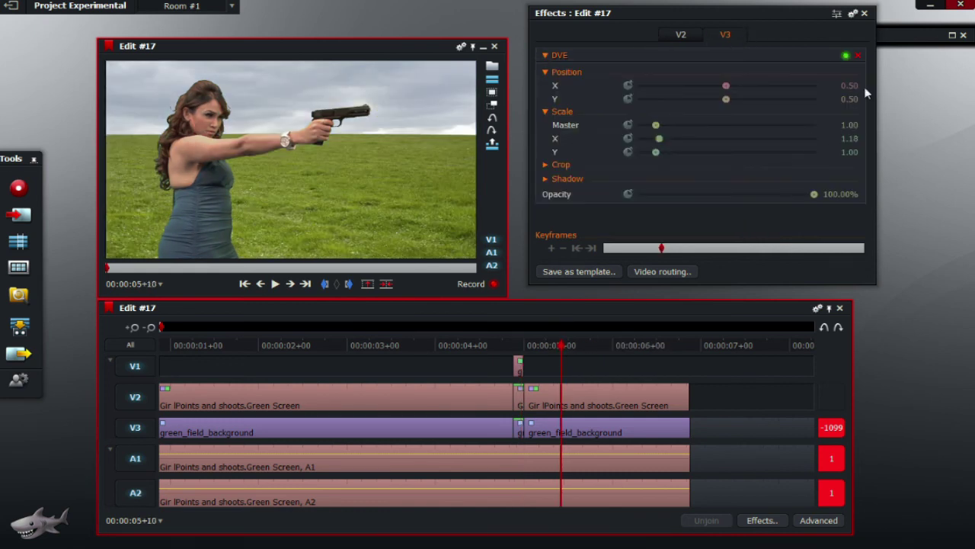
key("BackSpace")
key("BackSpace")
key("BackSpace")
key("BackSpace")
type("0.17")
key("Return")
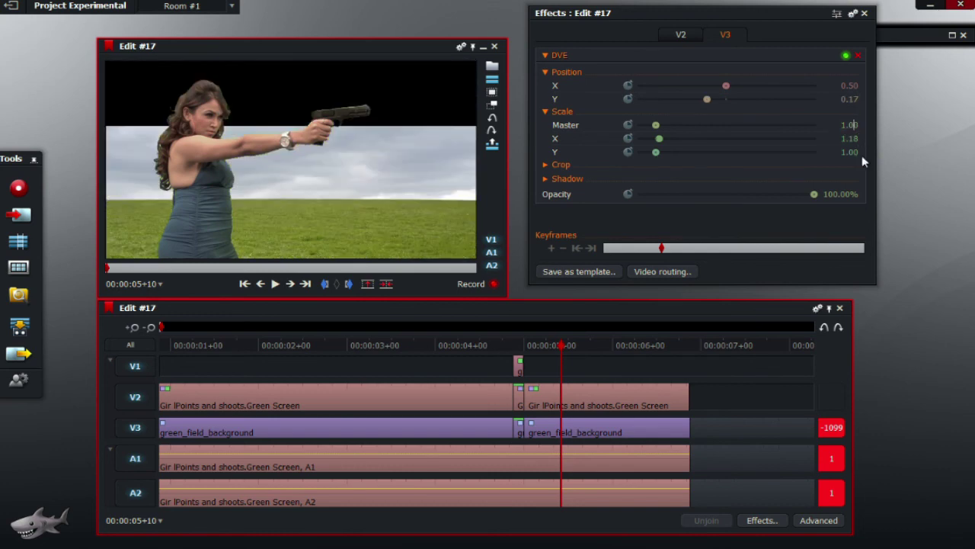
key("BackSpace")
type("8")
key("Return")
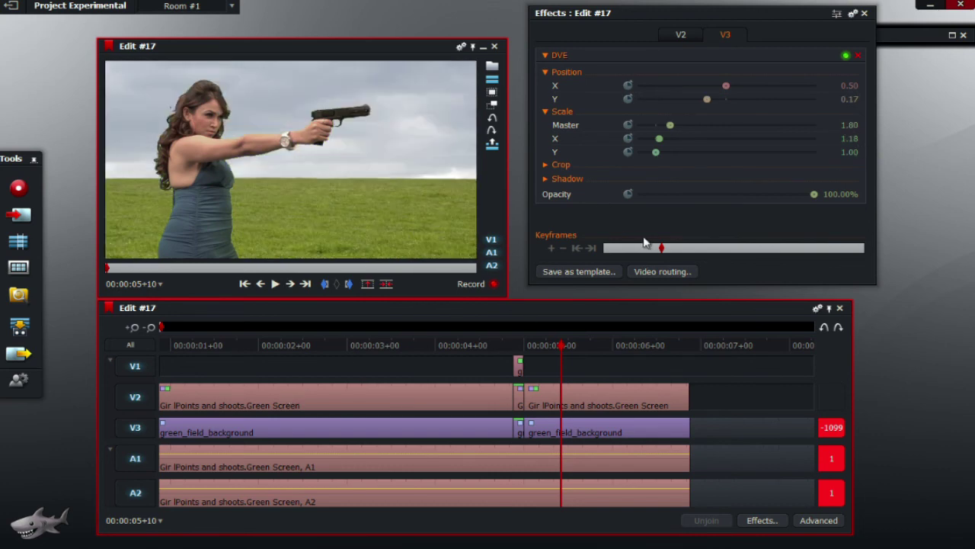
left_click(159, 349)
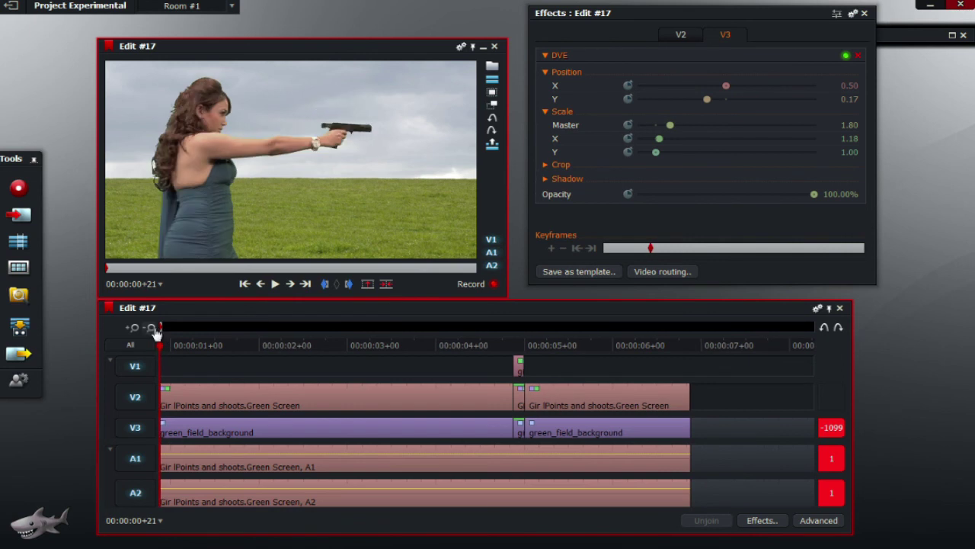
left_click(152, 326)
left_click(152, 327)
key("space")
left_click(135, 329)
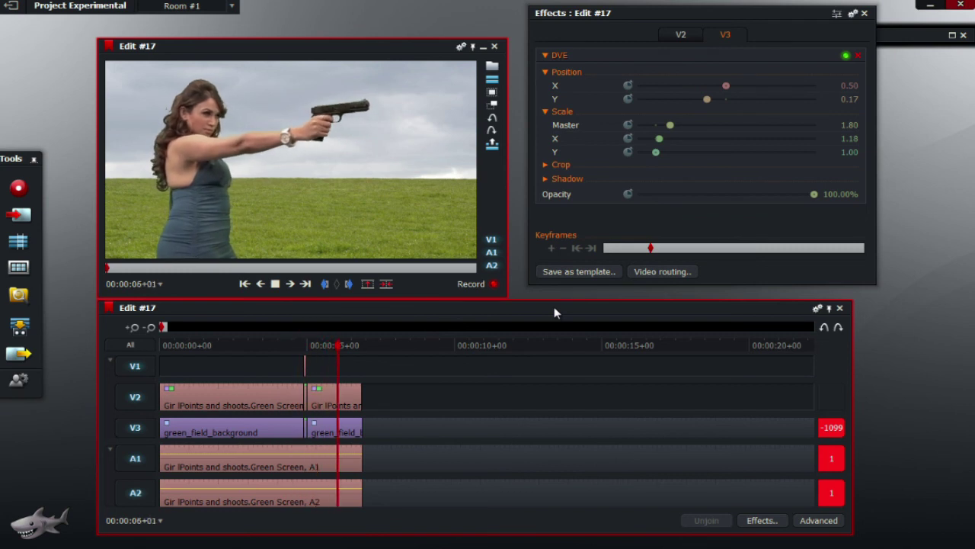
key("space")
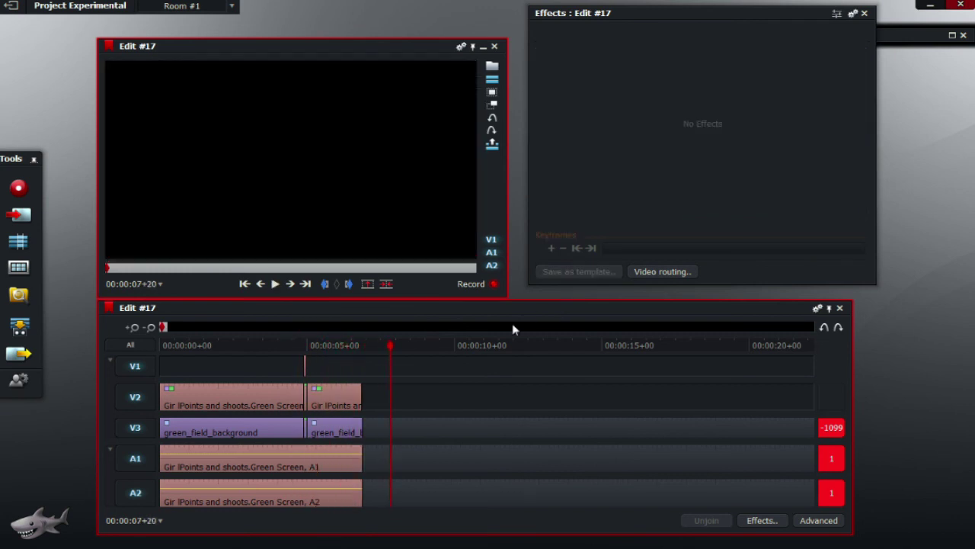
key("Home")
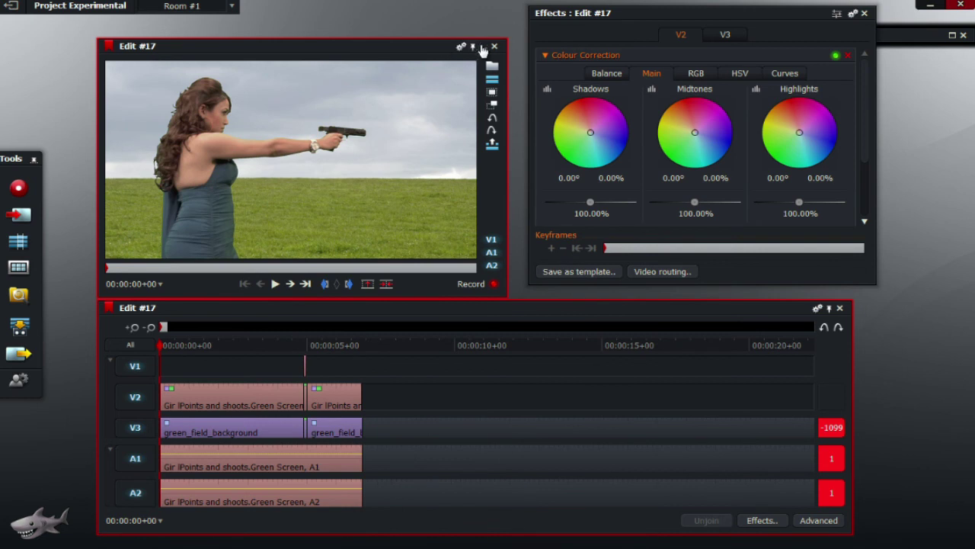
- Shrink Edit #17 to a tile, open the Edit #14 tile and scrub to its first frame
left_click(486, 49)
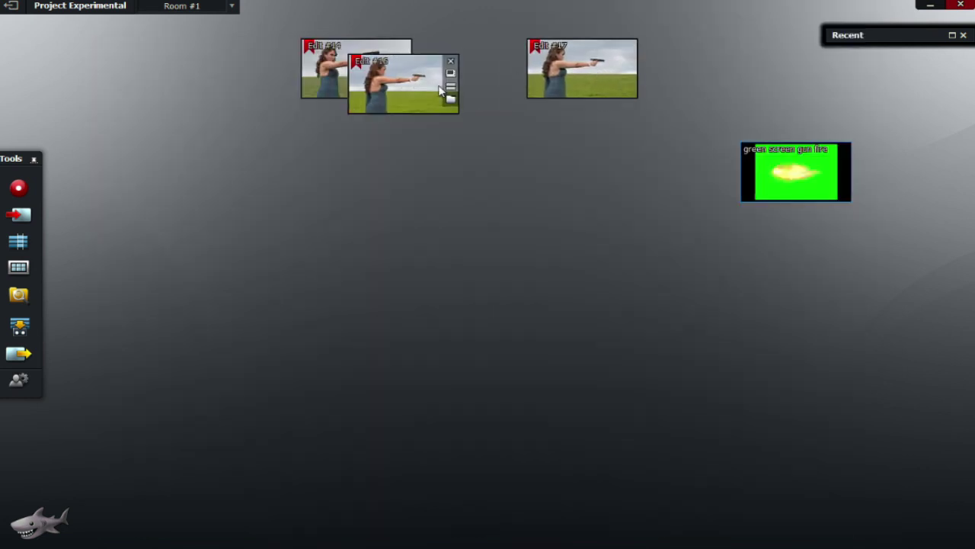
left_click_drag(351, 82, 436, 82)
left_click(402, 71)
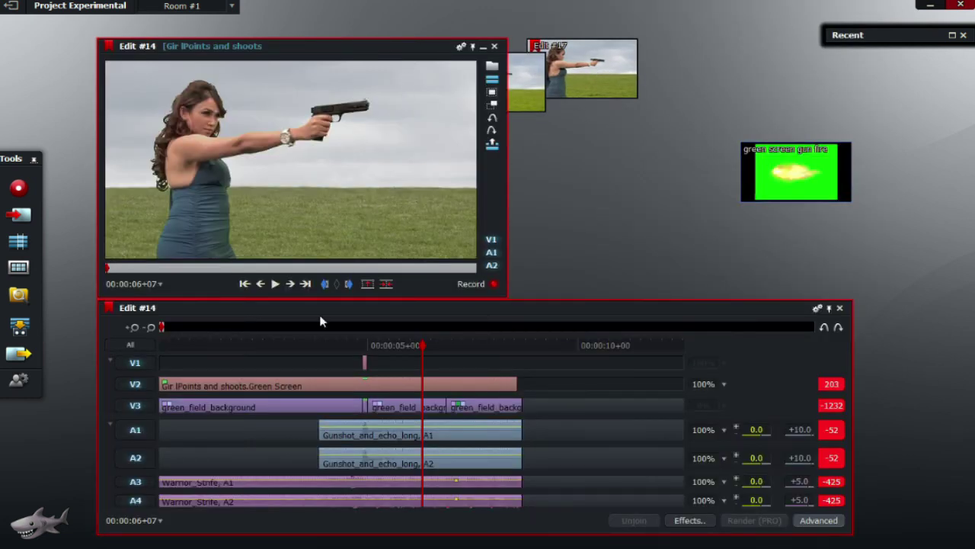
left_click_drag(429, 347, 127, 339)
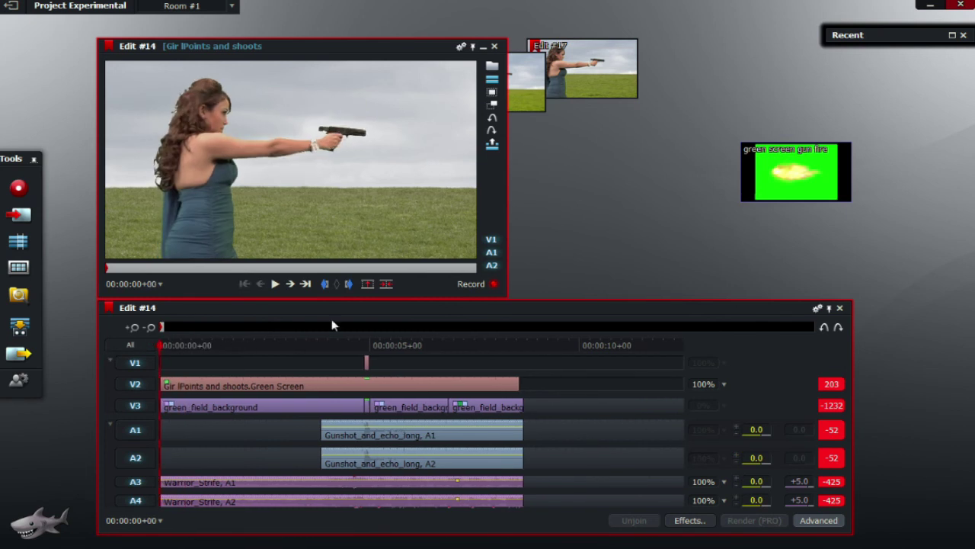